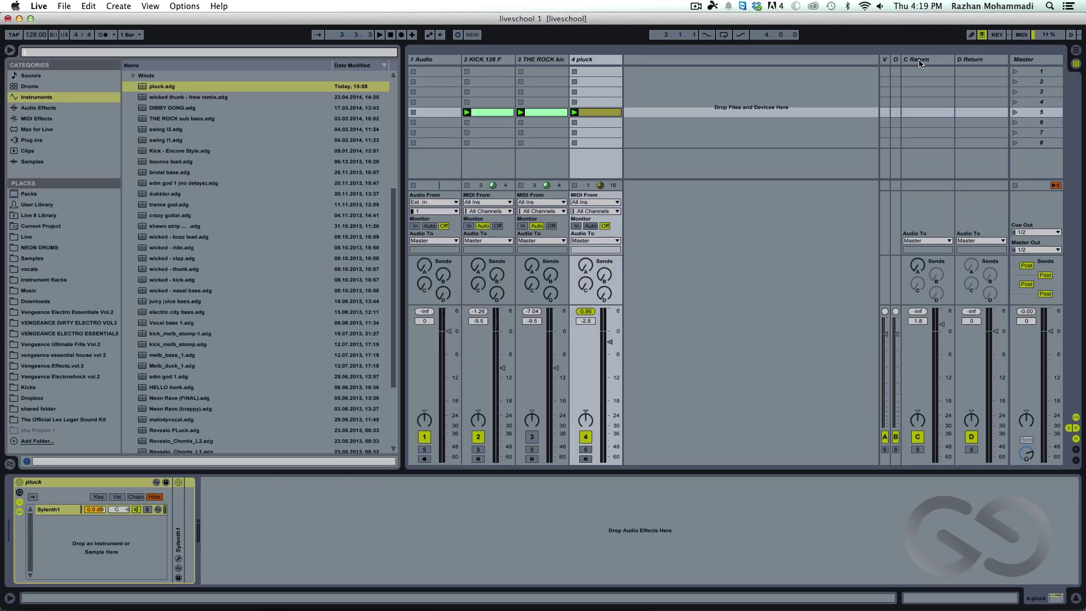
# Load the ValhallaRoom reverb from the Valhalla DSP plug-ins onto the C Return track and move its window off the track channels.
pyautogui.click(919, 59)
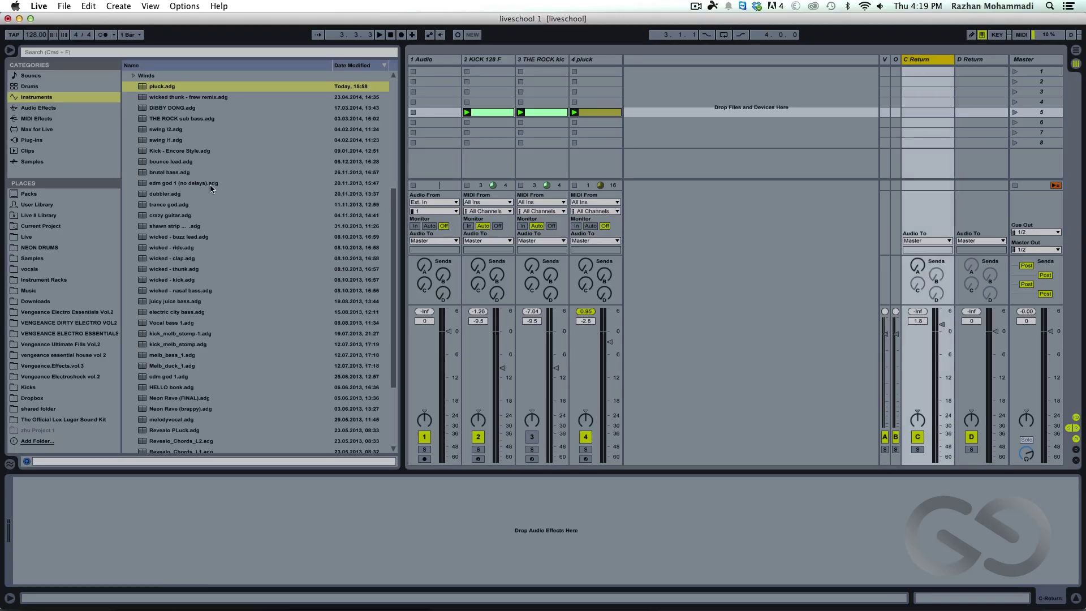
pyautogui.click(31, 141)
pyautogui.click(146, 75)
pyautogui.scroll(-5, 179, 355)
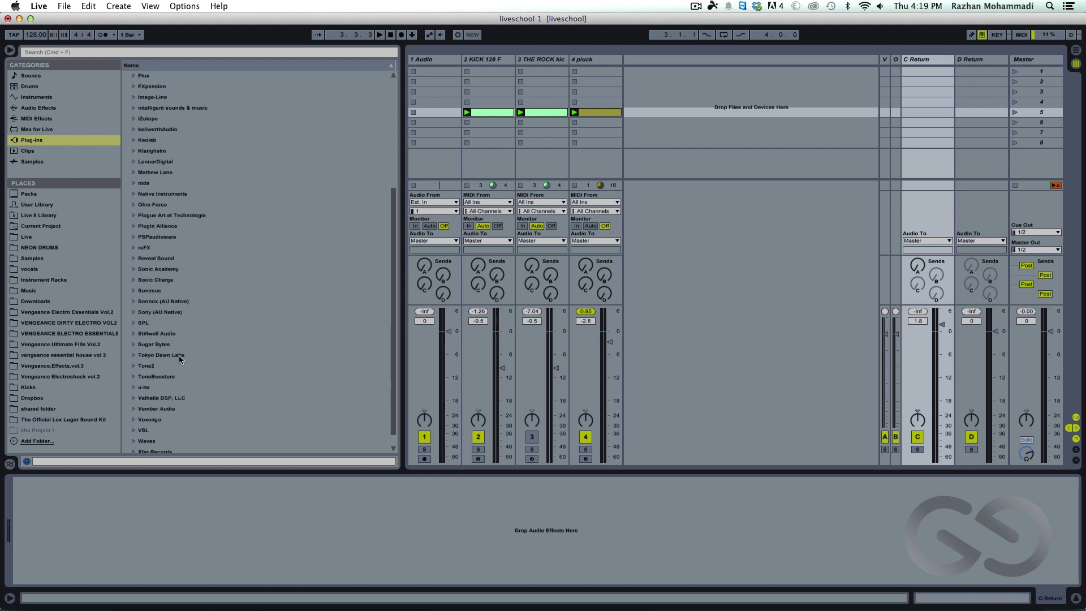
pyautogui.doubleClick(156, 399)
pyautogui.doubleClick(173, 419)
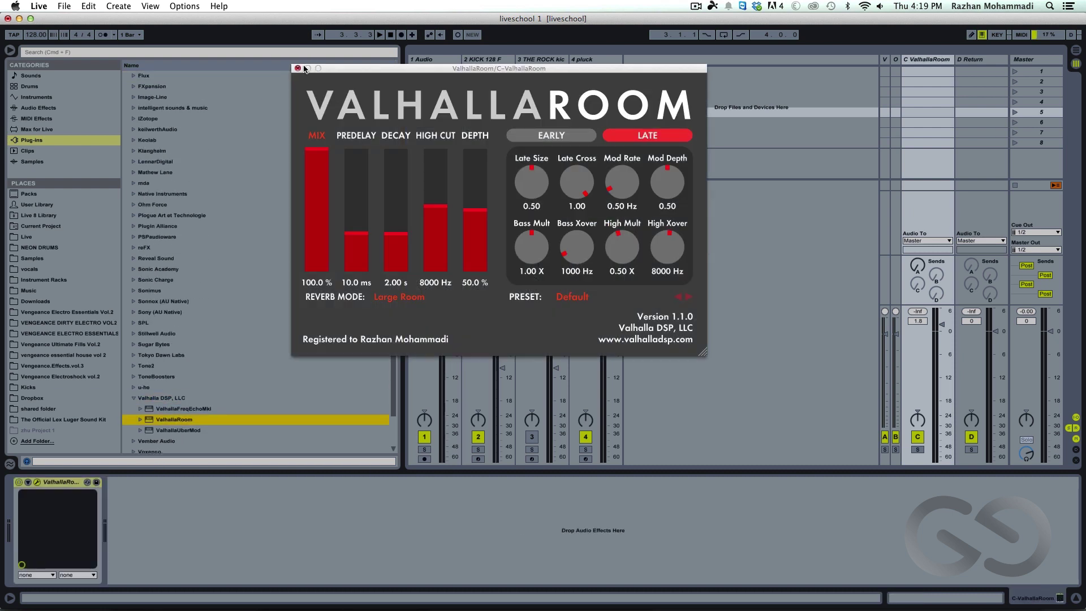
pyautogui.moveTo(345, 72); pyautogui.dragTo(709, 91)
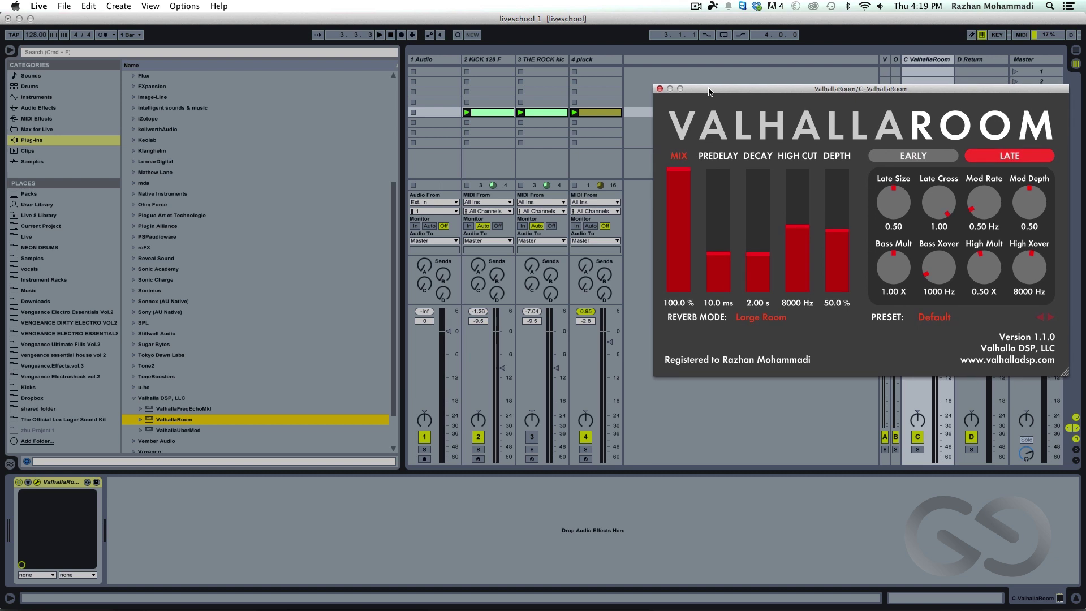
# Solo the 4 pluck track and raise its send C to about -14.3 dB during playback.
pyautogui.click(585, 450)
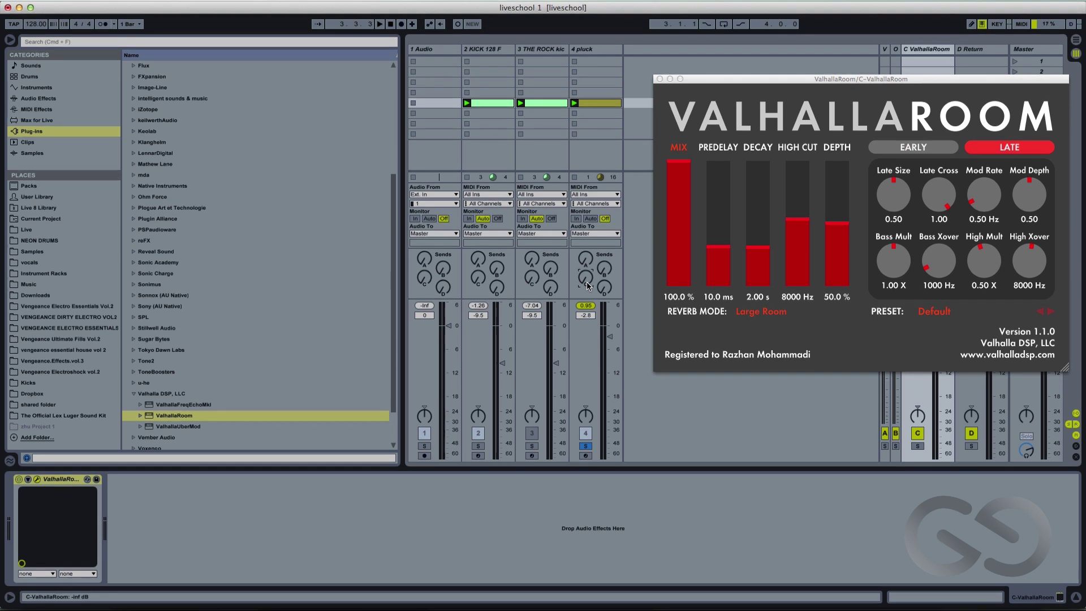
pyautogui.press('space')
pyautogui.moveTo(586, 279); pyautogui.dragTo(585, 251)
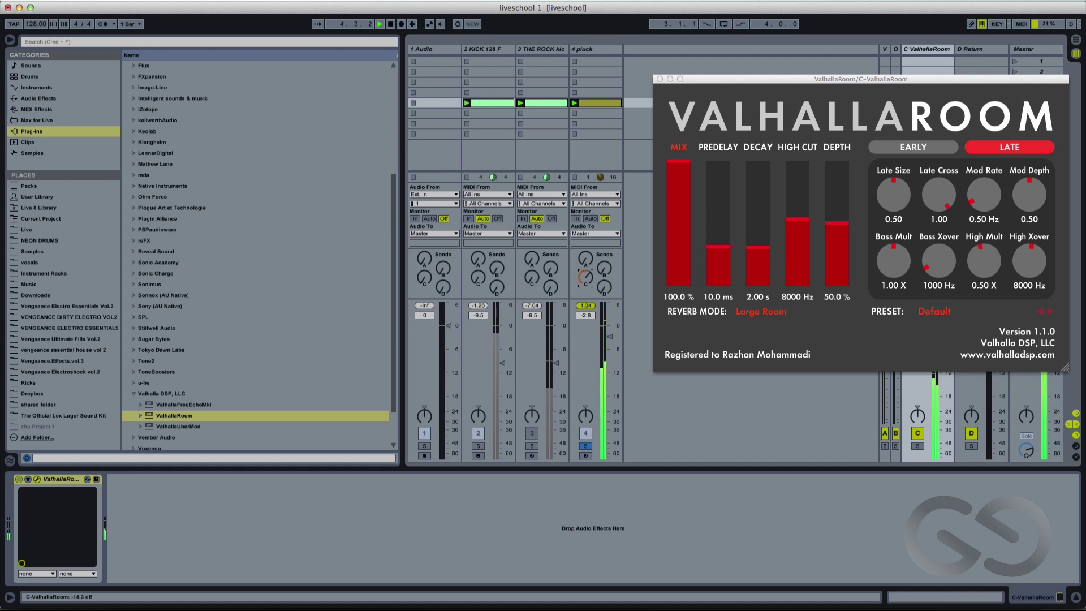
pyautogui.press('space')
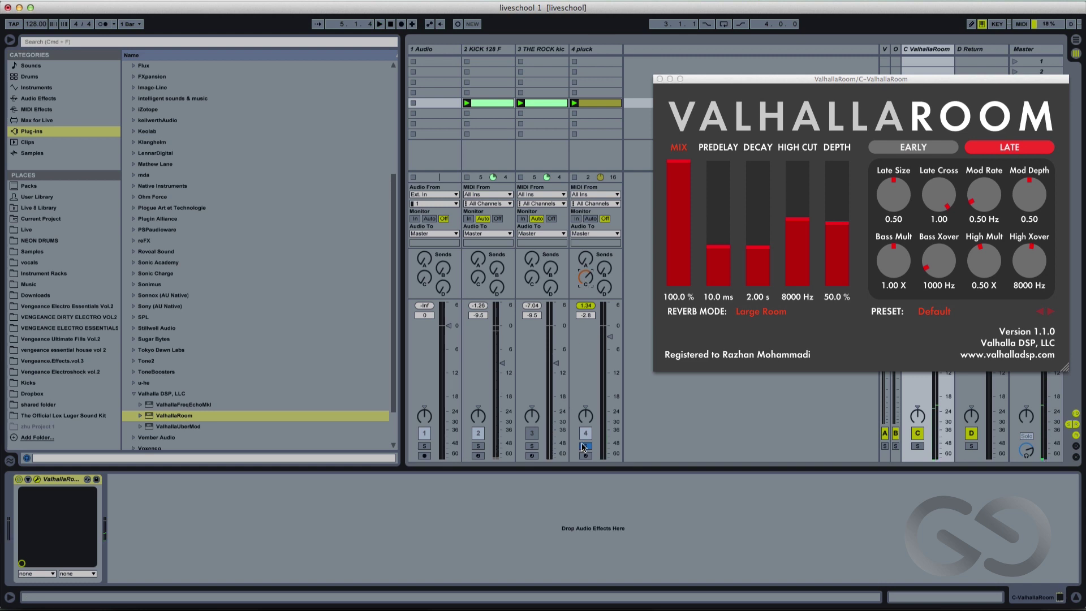
# Listen to the pluck unsoloed together with the kick, and close the ValhallaRoom window.
pyautogui.press('space')
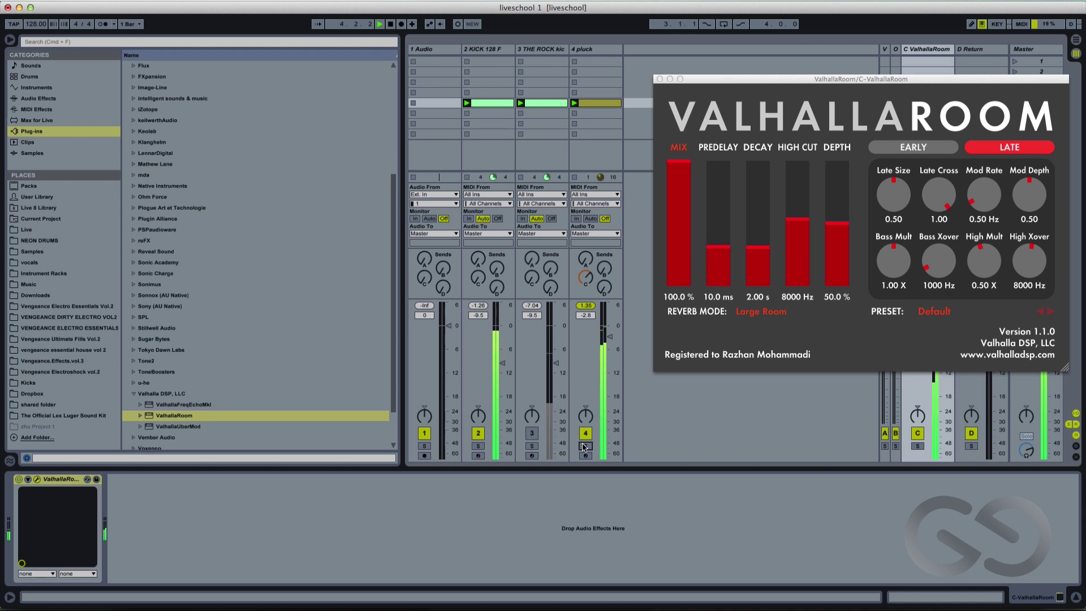
pyautogui.press('space')
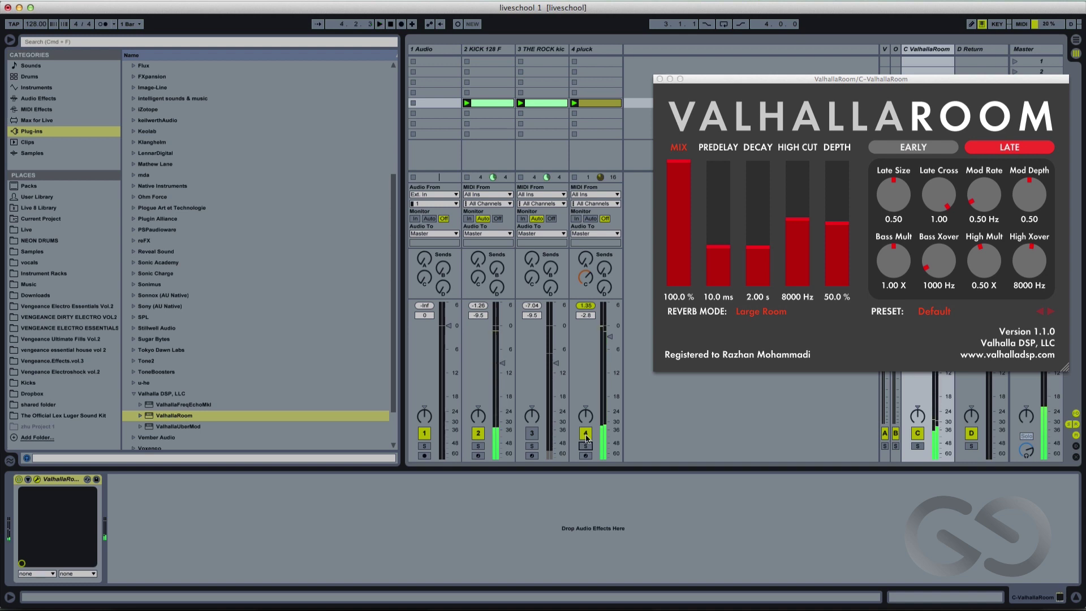
pyautogui.click(660, 80)
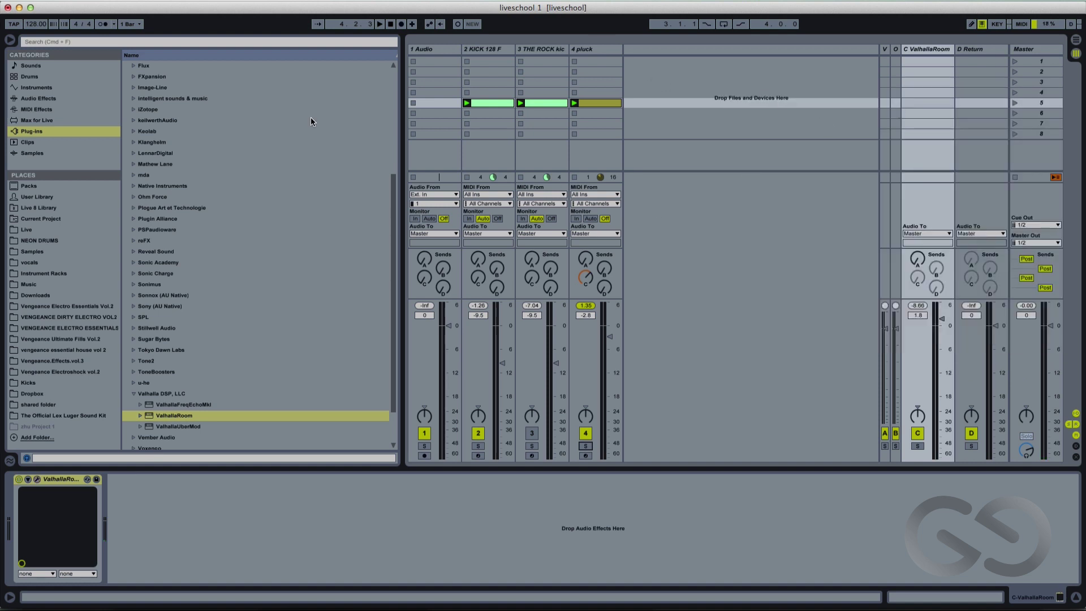
# Add a Glue Compressor after ValhallaRoom on return C and enable its sidechain with 4-pluck as the input.
pyautogui.click(73, 98)
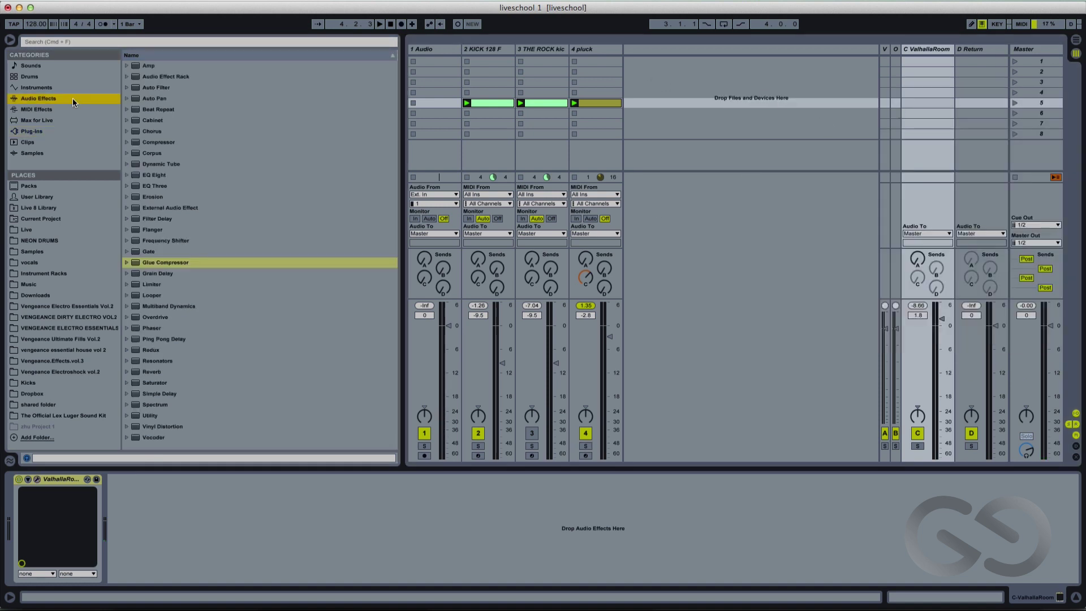
pyautogui.doubleClick(169, 263)
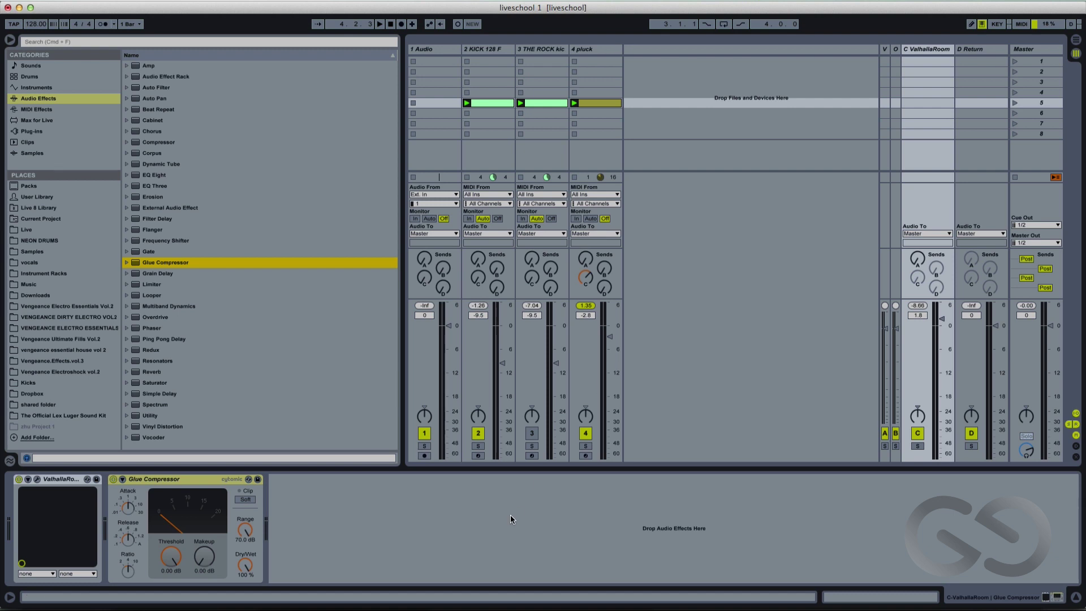
pyautogui.click(138, 480)
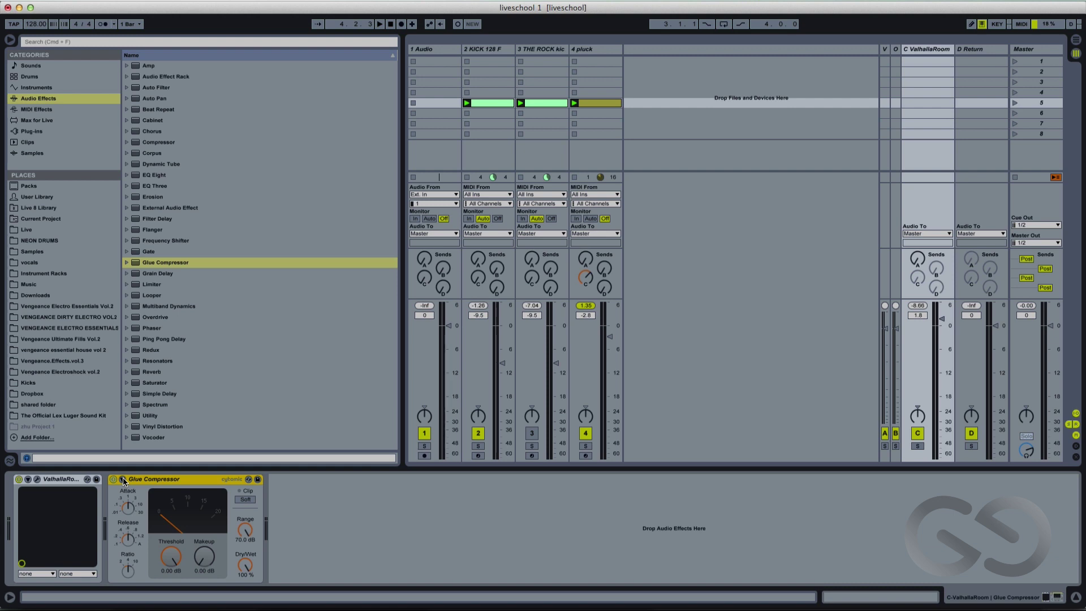
pyautogui.click(124, 480)
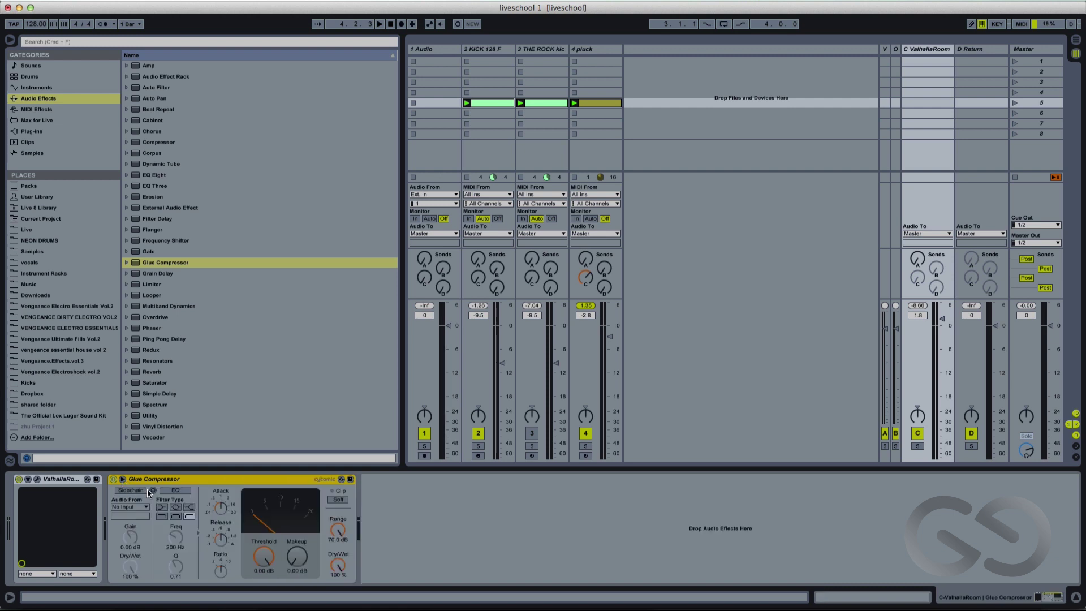
pyautogui.click(123, 489)
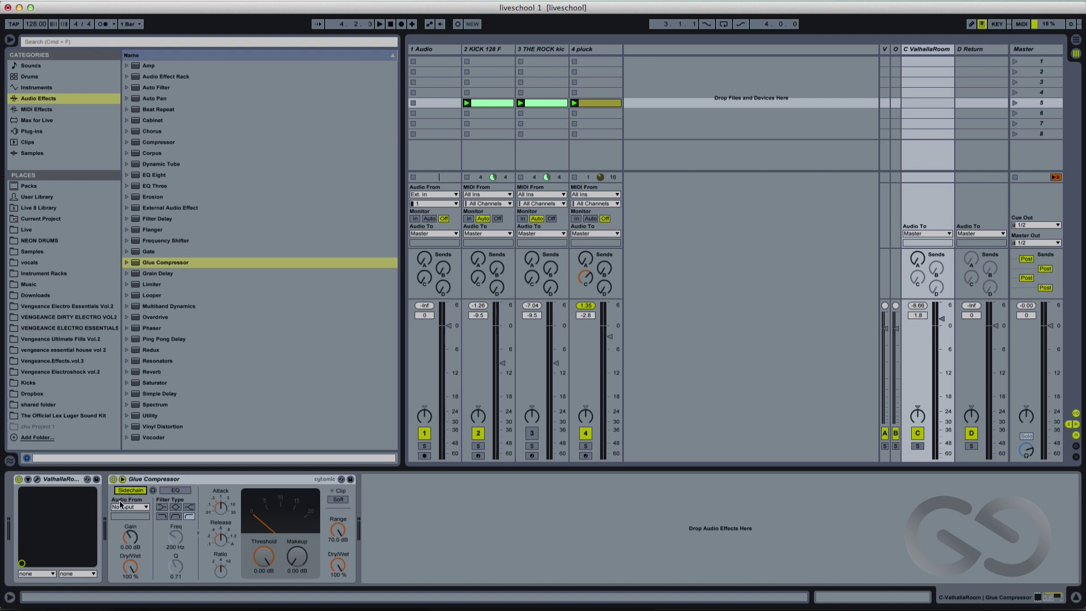
pyautogui.click(117, 507)
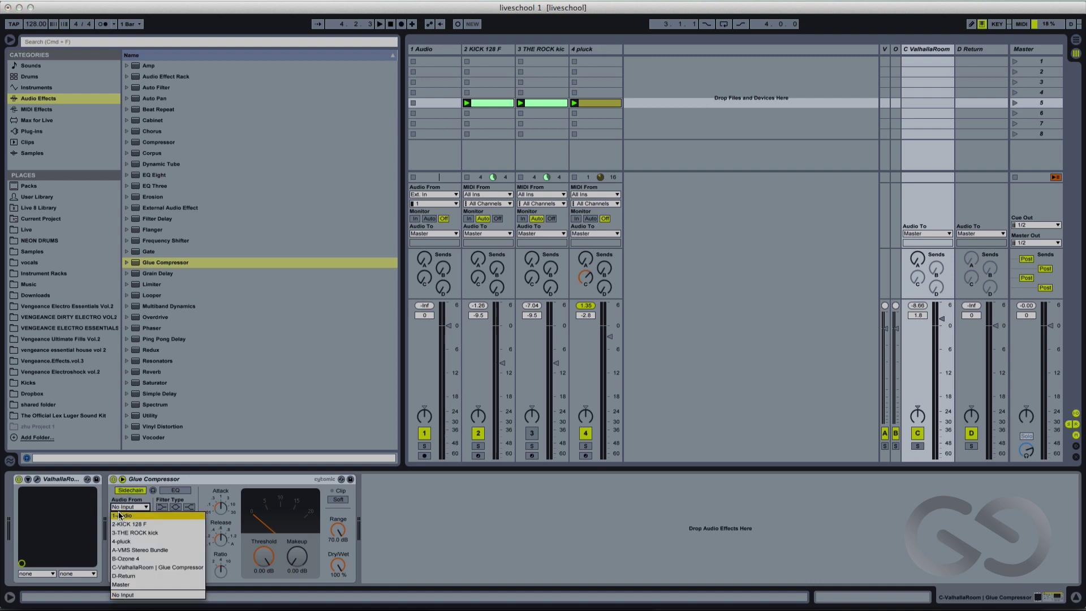
pyautogui.click(124, 542)
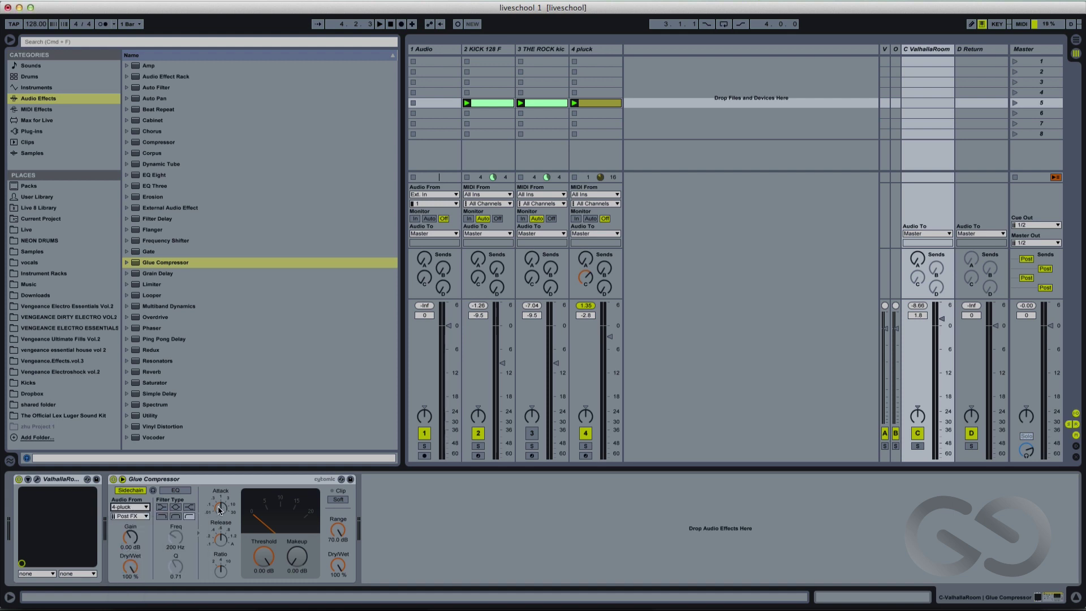
# Solo return C and, during playback, set the Glue Compressor's threshold to about -17.8 dB and makeup to about 9.84 dB.
pyautogui.click(918, 446)
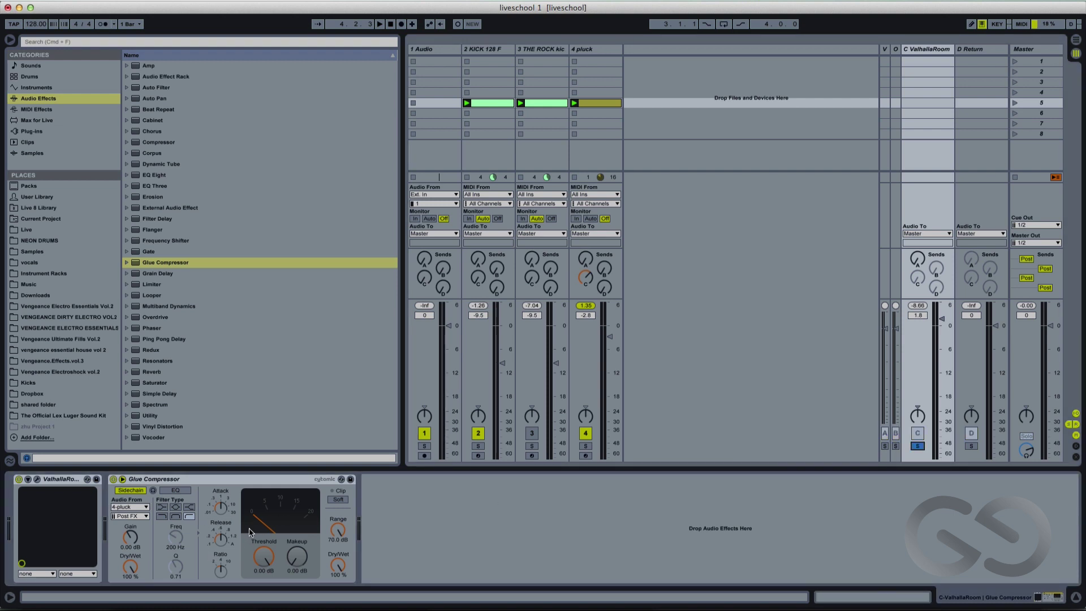
pyautogui.moveTo(263, 557); pyautogui.dragTo(263, 583)
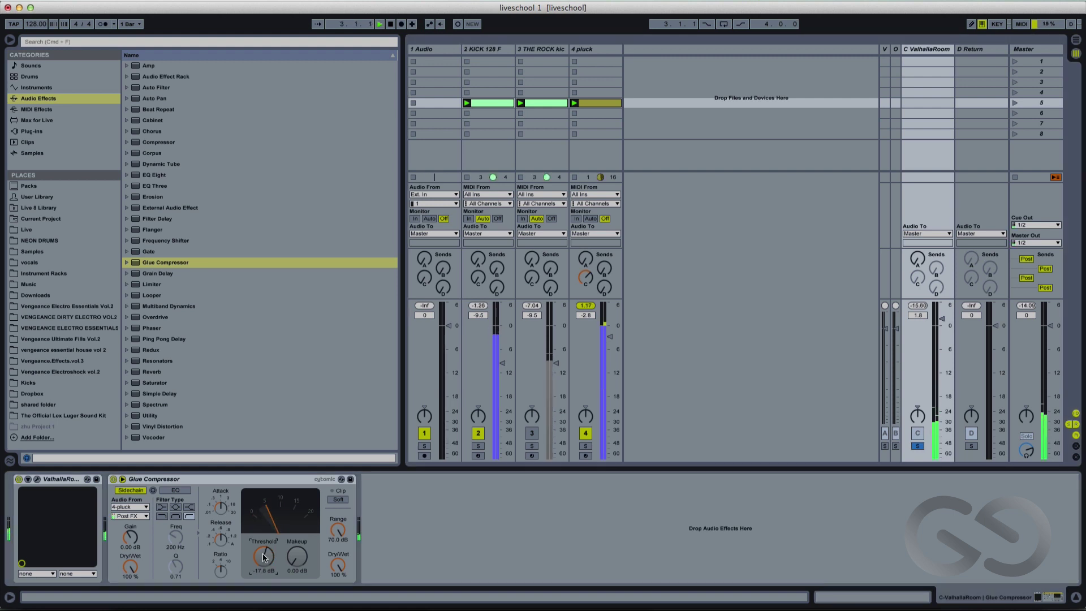
pyautogui.press('space')
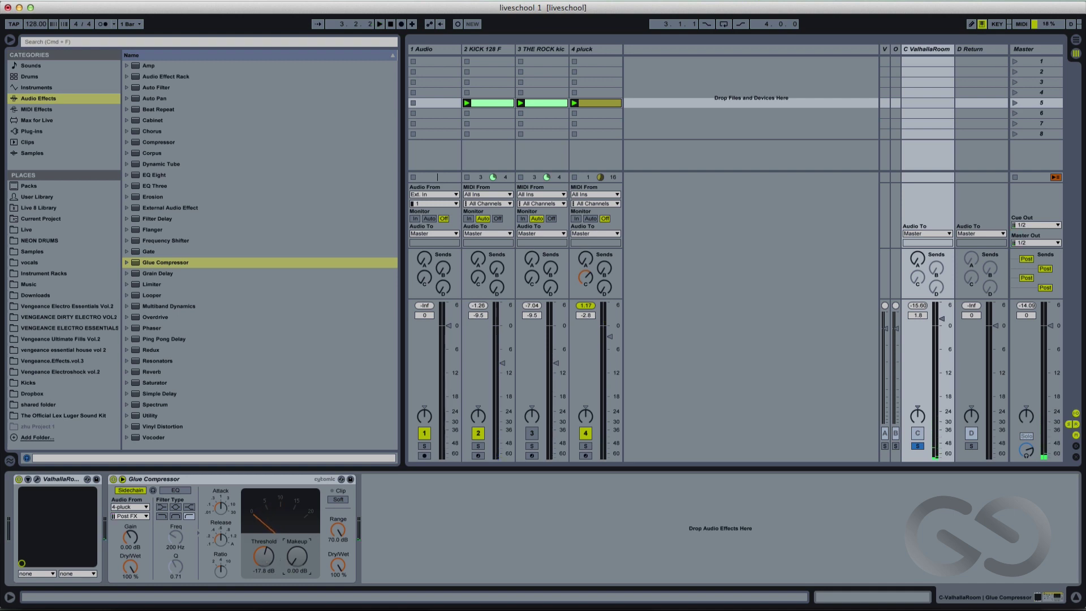
pyautogui.moveTo(297, 557); pyautogui.dragTo(297, 551)
pyautogui.press('space')
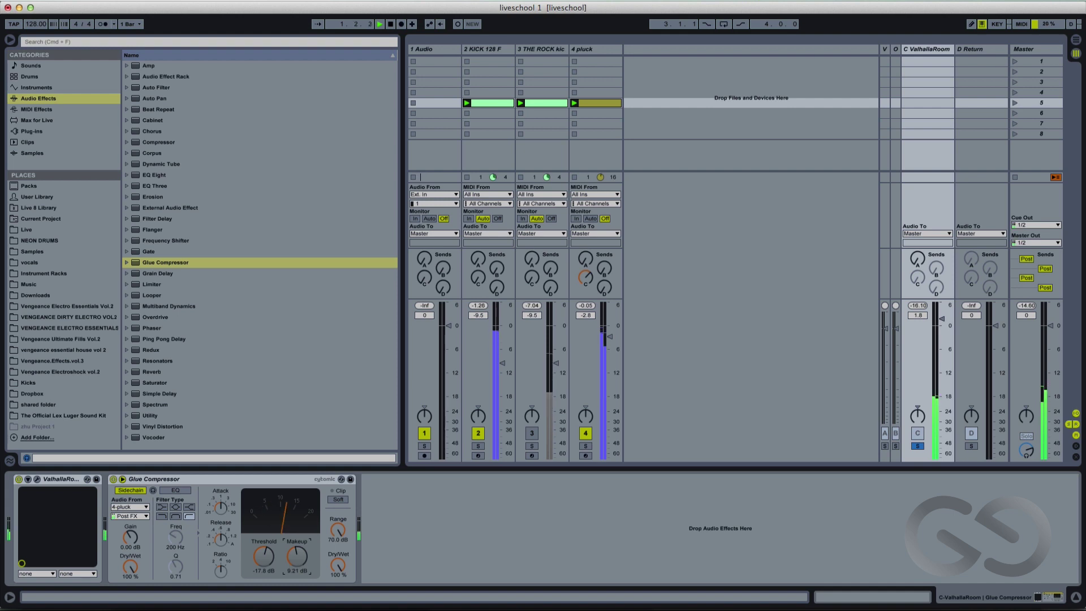
pyautogui.moveTo(296, 557); pyautogui.dragTo(296, 556)
pyautogui.press('space')
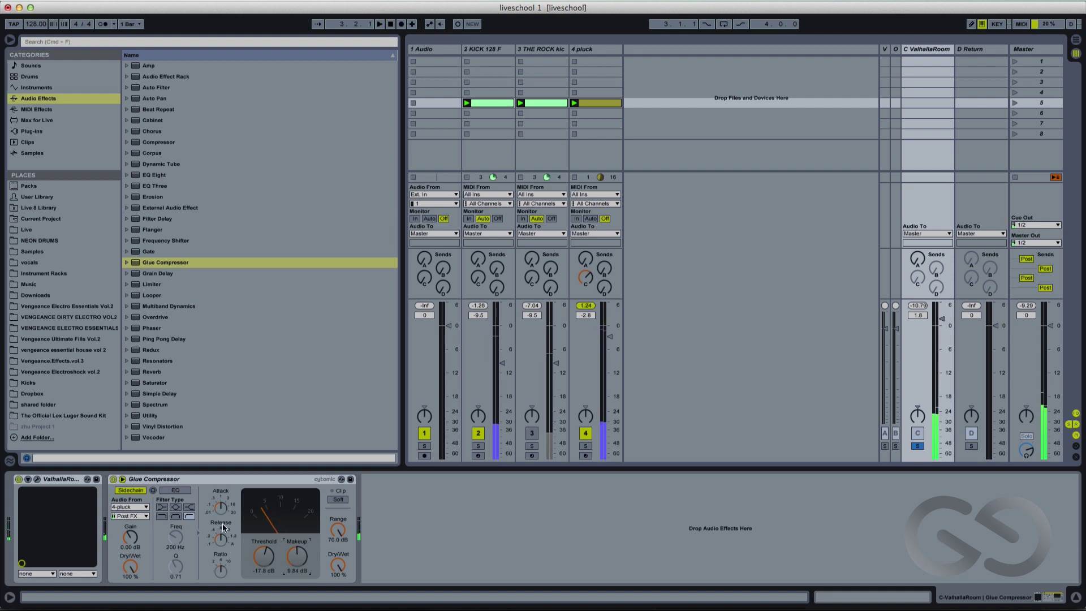
# Shorten the Glue Compressor's attack and release, and set threshold to about -24.1 dB and makeup to about 11.6 dB.
pyautogui.click(219, 508)
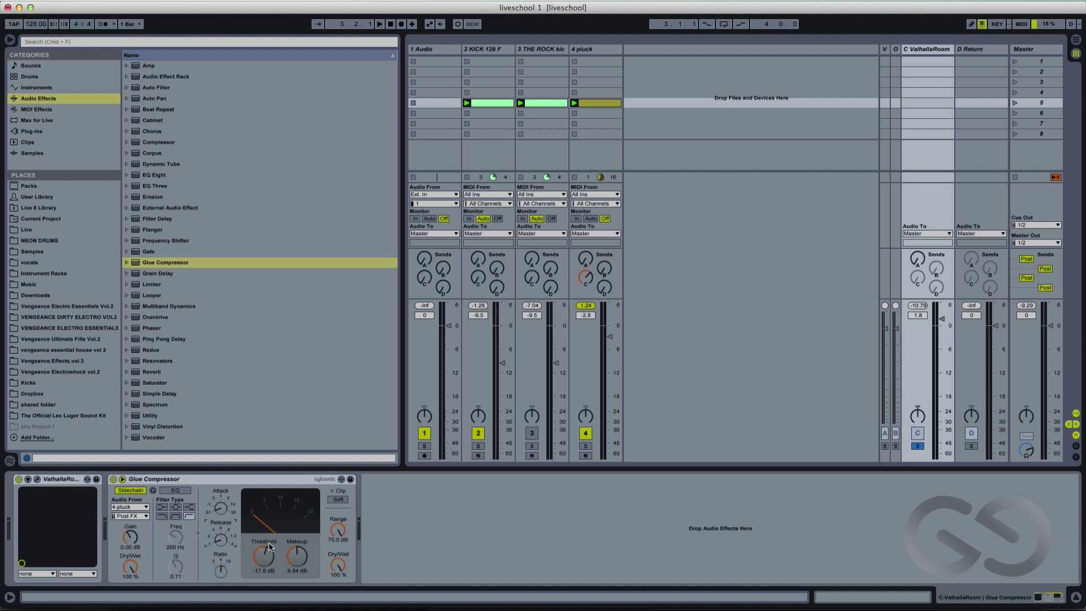
pyautogui.press('space')
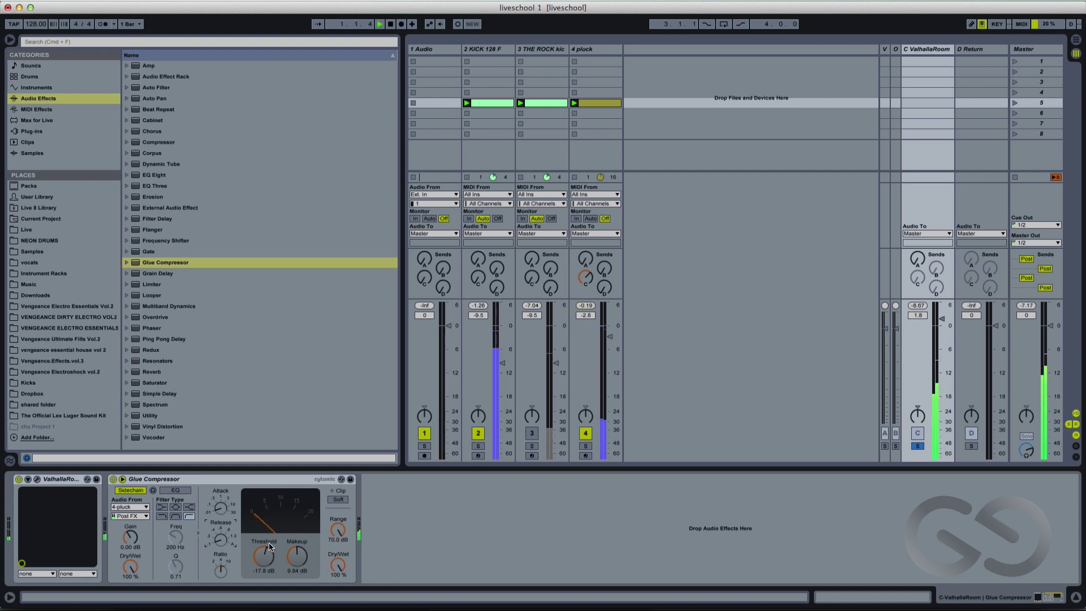
pyautogui.moveTo(270, 545); pyautogui.dragTo(295, 552)
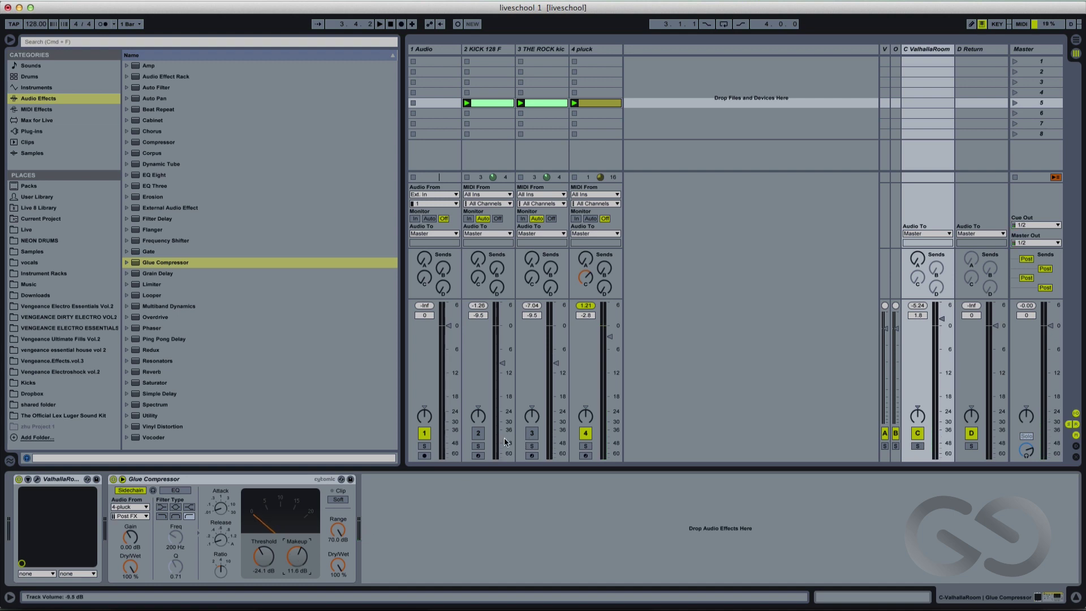
# Reactivate the 2 KICK 128 F track and lower its volume to -9.8 dB while the mix plays.
pyautogui.click(478, 432)
pyautogui.press('space')
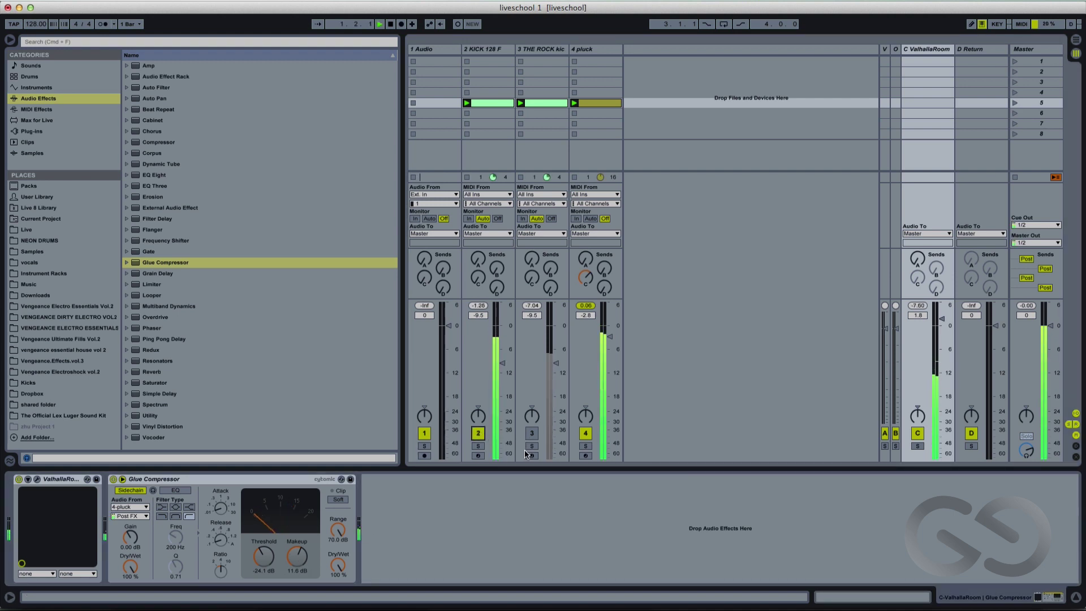
pyautogui.moveTo(501, 371); pyautogui.dragTo(502, 373)
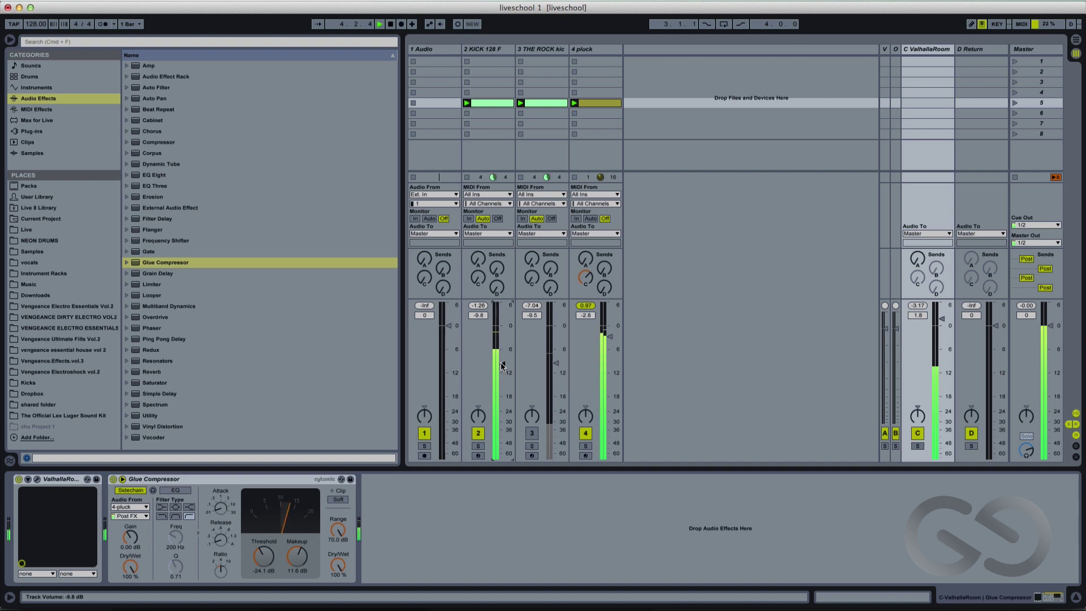
pyautogui.press('space')
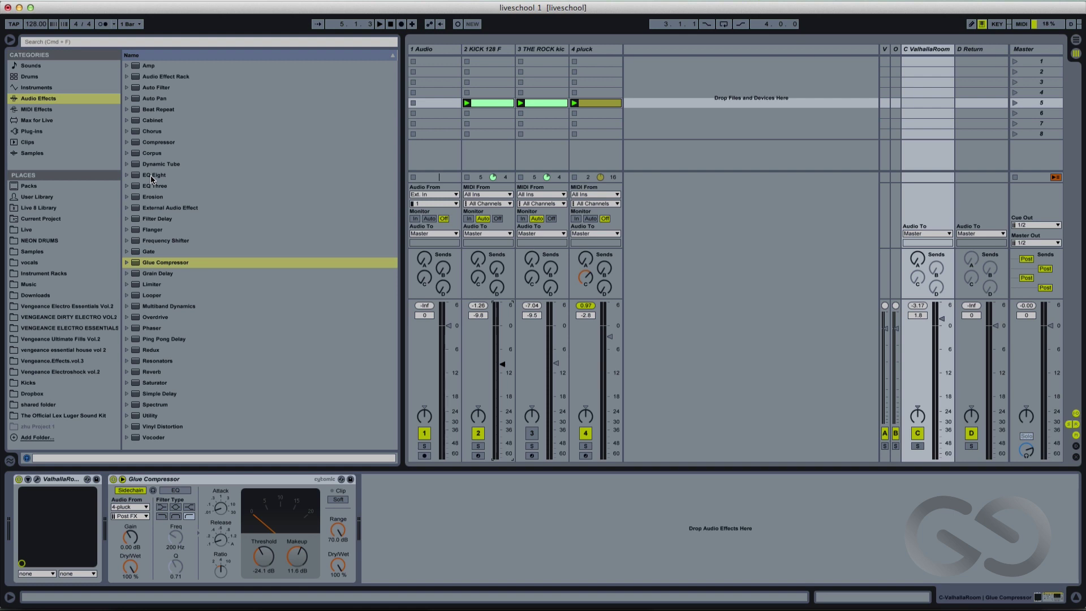
# Add an EQ Eight after the Glue Compressor on return C and set its mode to M/S.
pyautogui.moveTo(152, 178); pyautogui.dragTo(400, 505)
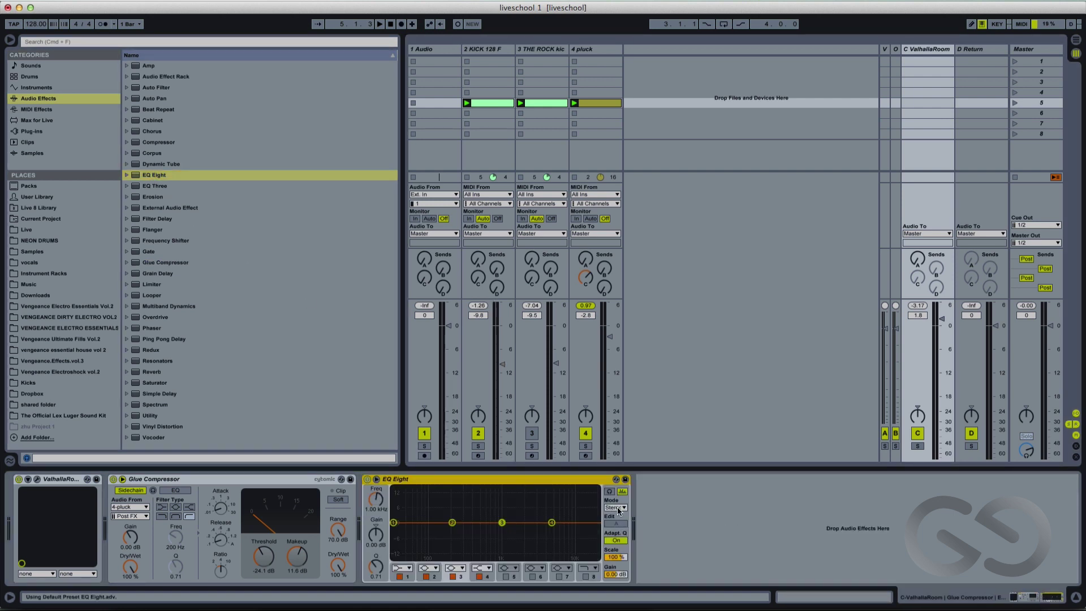
pyautogui.click(609, 507)
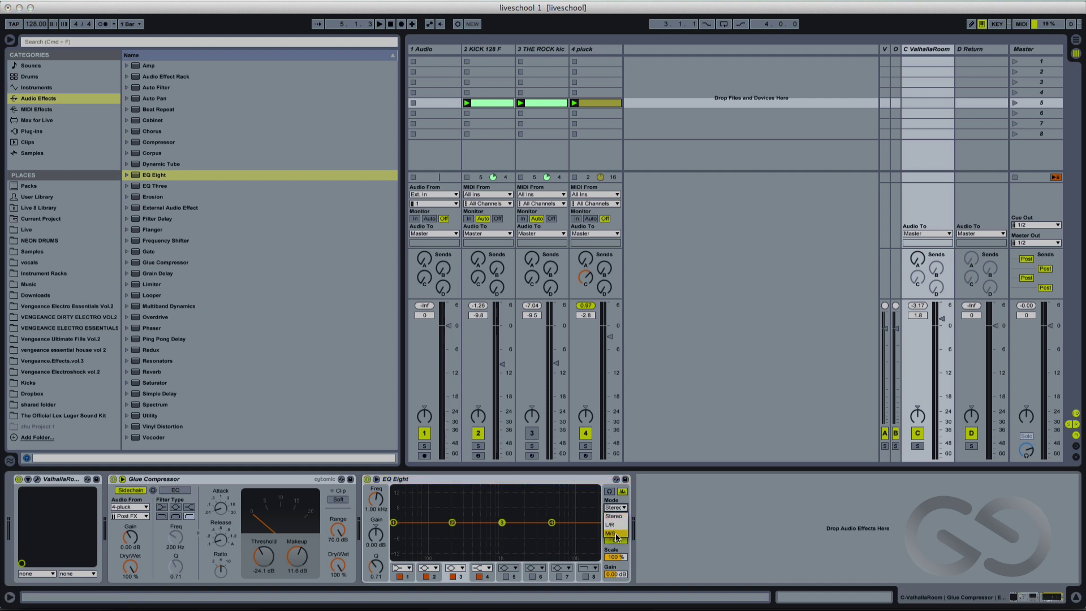
pyautogui.click(608, 534)
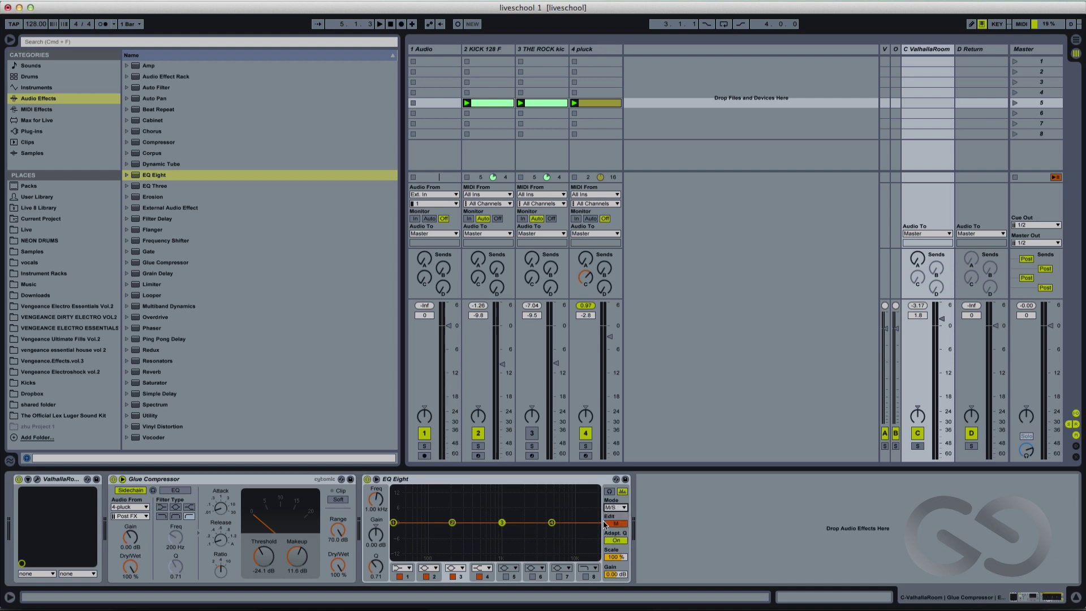
# Toggle the EQ Eight's edit channel between mid and side, ending on side (S).
pyautogui.click(610, 525)
pyautogui.click(609, 525)
pyautogui.click(610, 524)
pyautogui.click(610, 524)
pyautogui.click(610, 524)
pyautogui.click(610, 524)
pyautogui.click(610, 525)
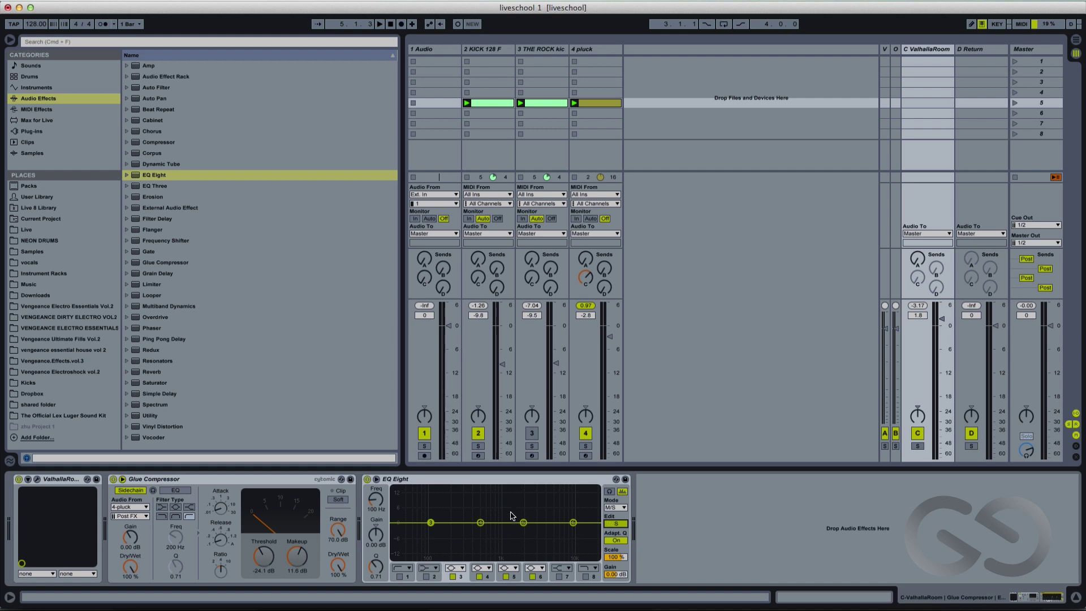
# Boost band 5 of the EQ Eight's side channel by about 7.31 dB at about 3.88 kHz while listening to the mix.
pyautogui.moveTo(524, 523); pyautogui.dragTo(548, 501)
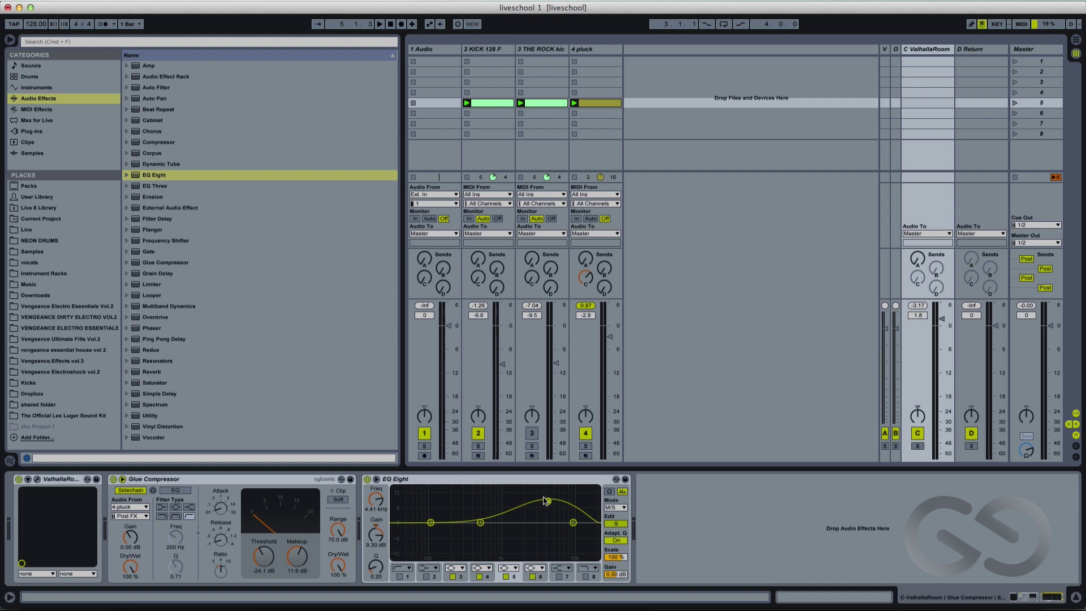
pyautogui.press('space')
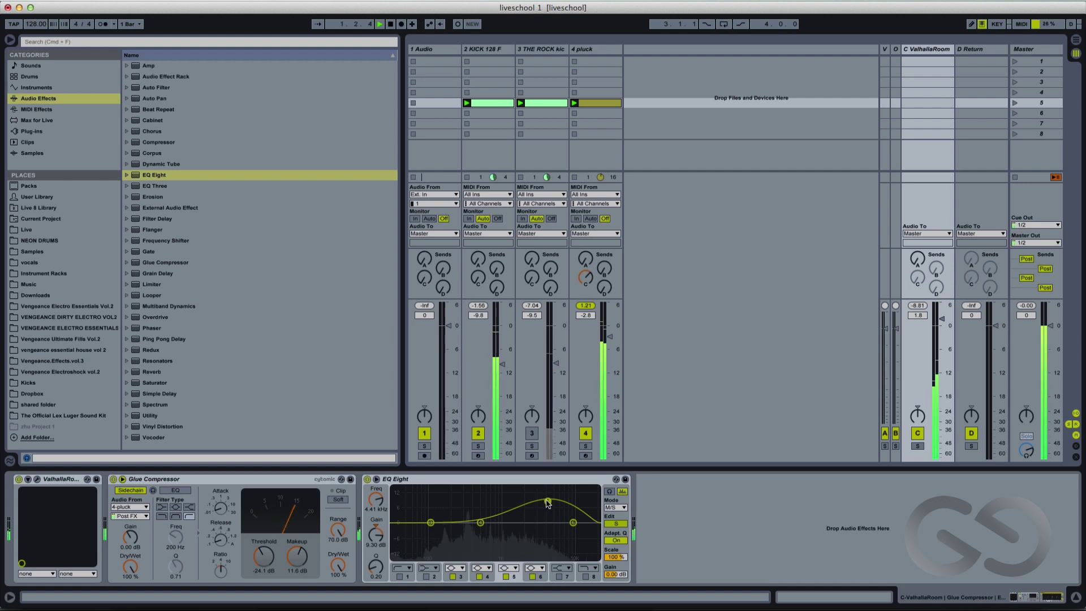
pyautogui.moveTo(547, 502); pyautogui.dragTo(544, 505)
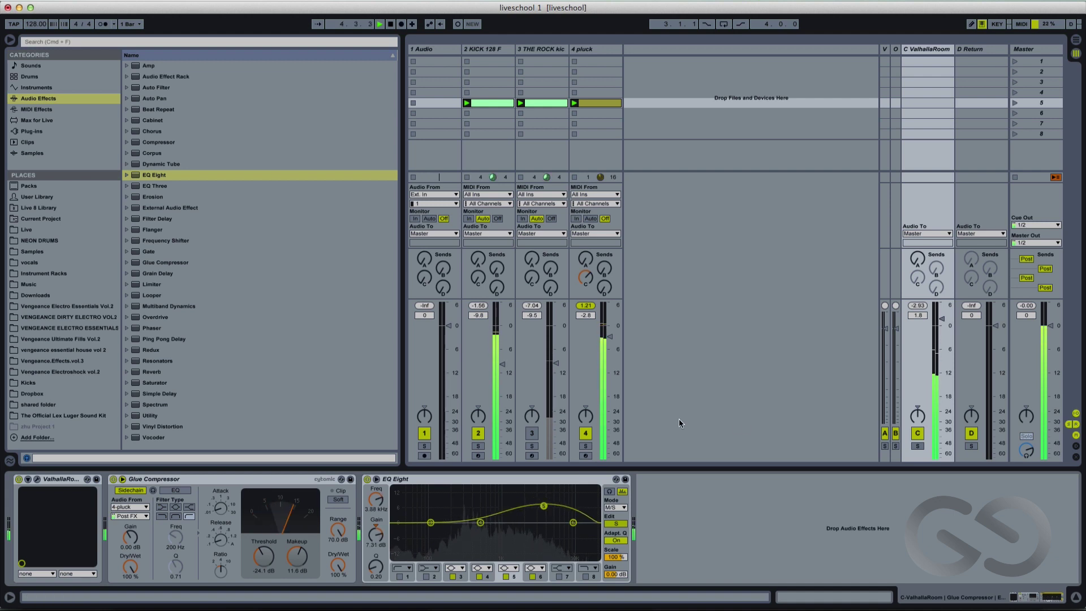
# Solo return C and compare the reverb with the EQ Eight bypassed and active during playback.
pyautogui.click(917, 446)
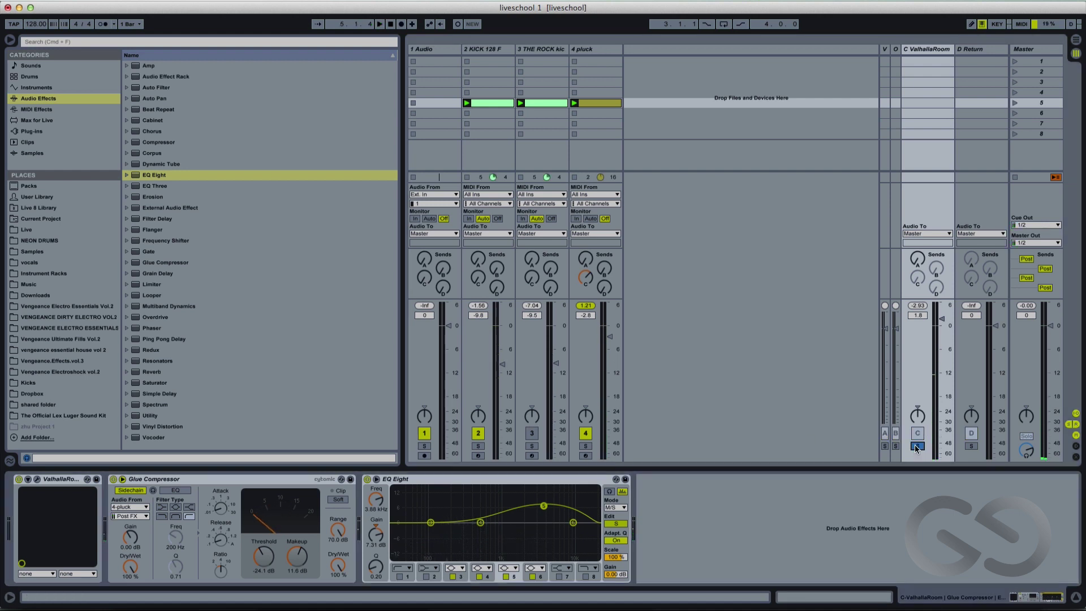
pyautogui.click(367, 479)
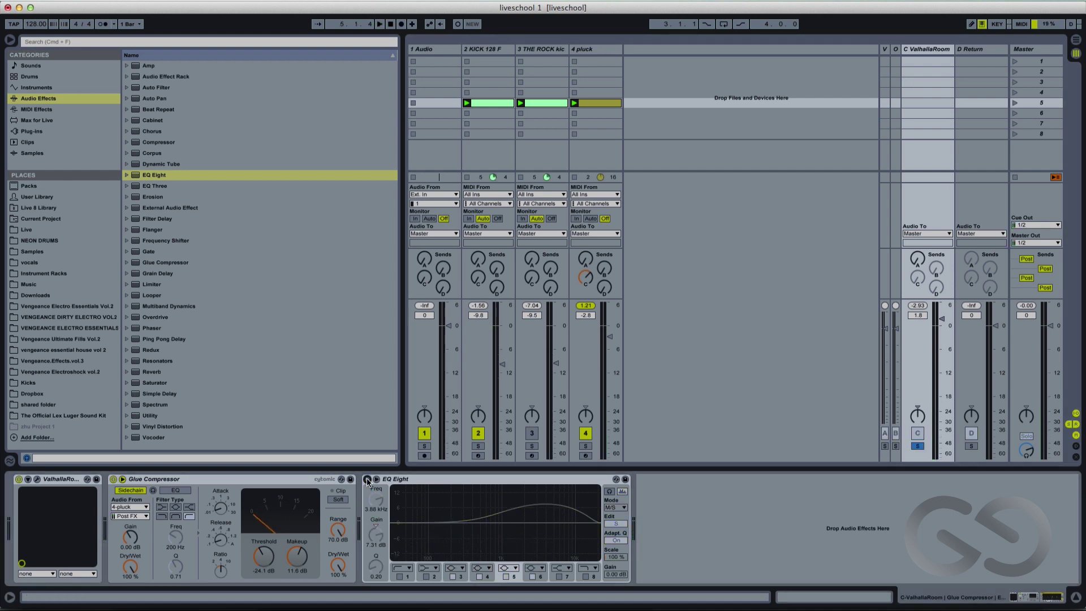
pyautogui.press('space')
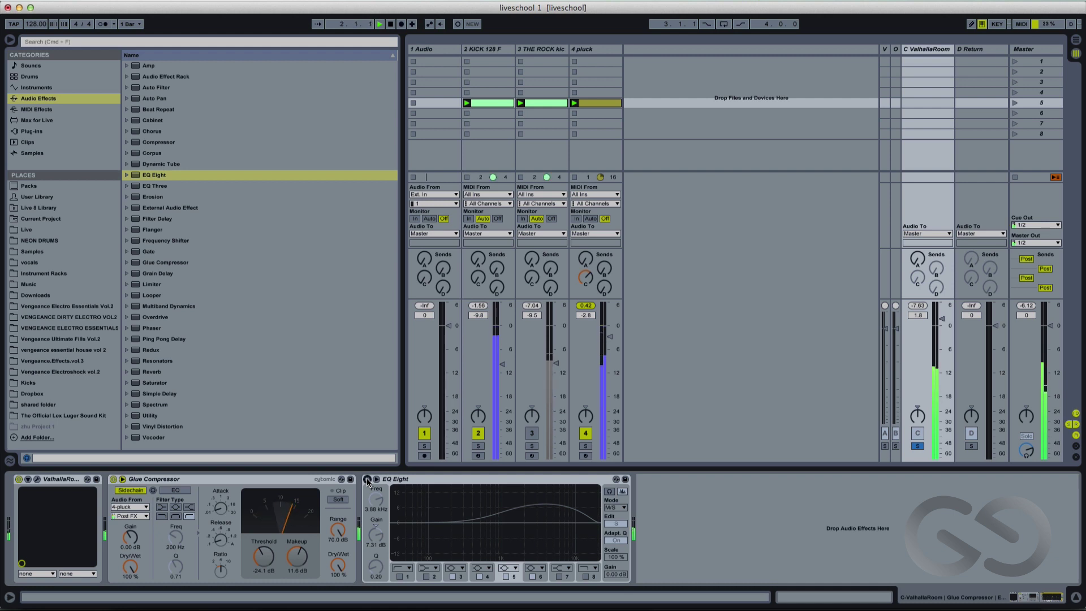
pyautogui.click(367, 480)
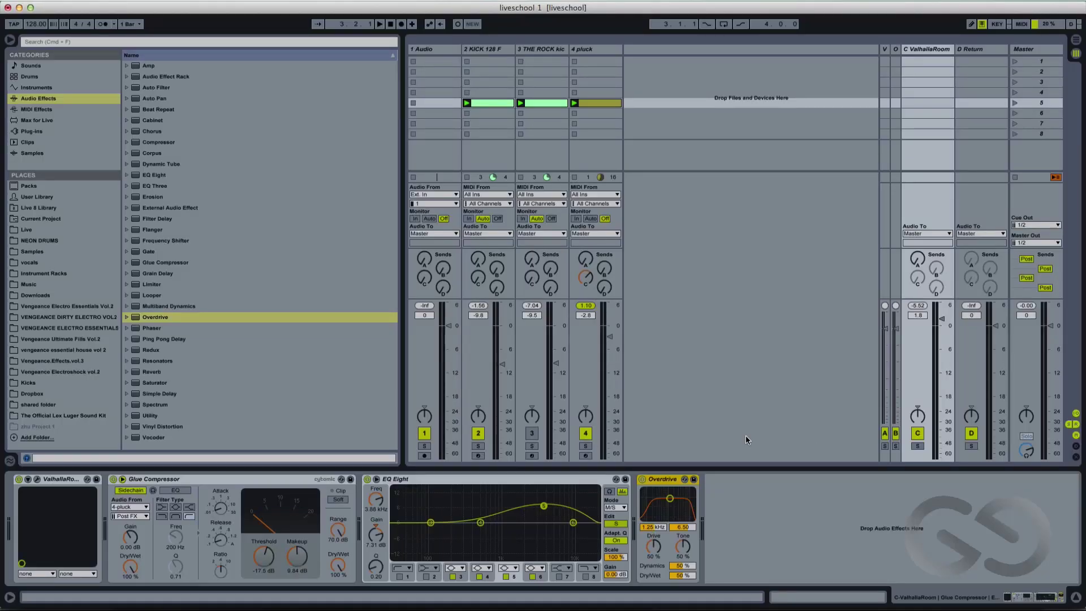
# Solo the pluck track and shape the Overdrive with its filter at about 2.37 kHz, drive at 23% and tone at 40%.
pyautogui.click(585, 447)
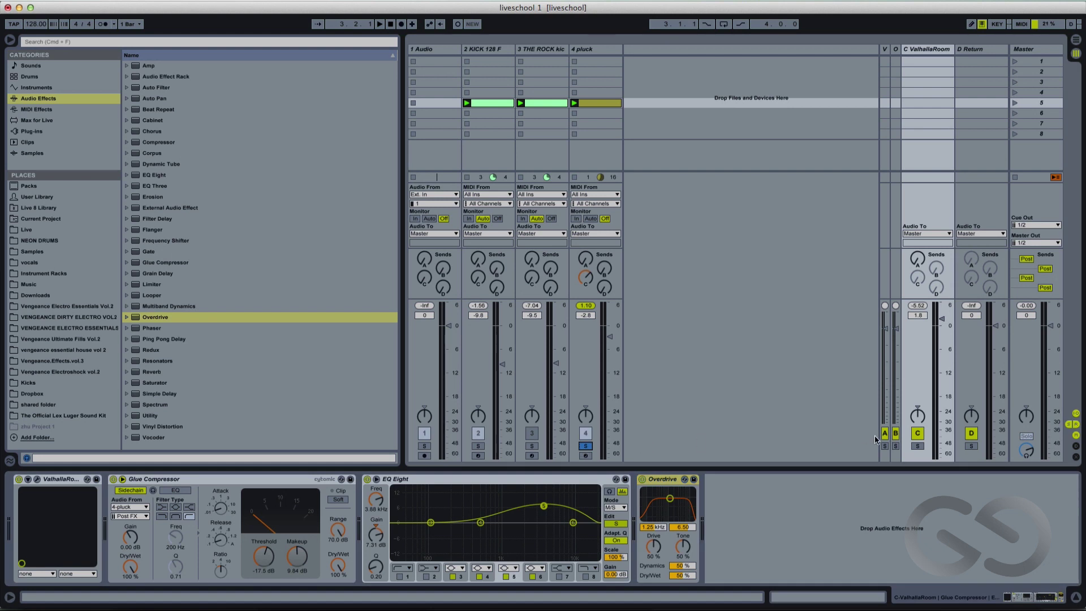
pyautogui.moveTo(672, 504); pyautogui.dragTo(677, 501)
pyautogui.press('space')
pyautogui.moveTo(683, 546); pyautogui.dragTo(677, 570)
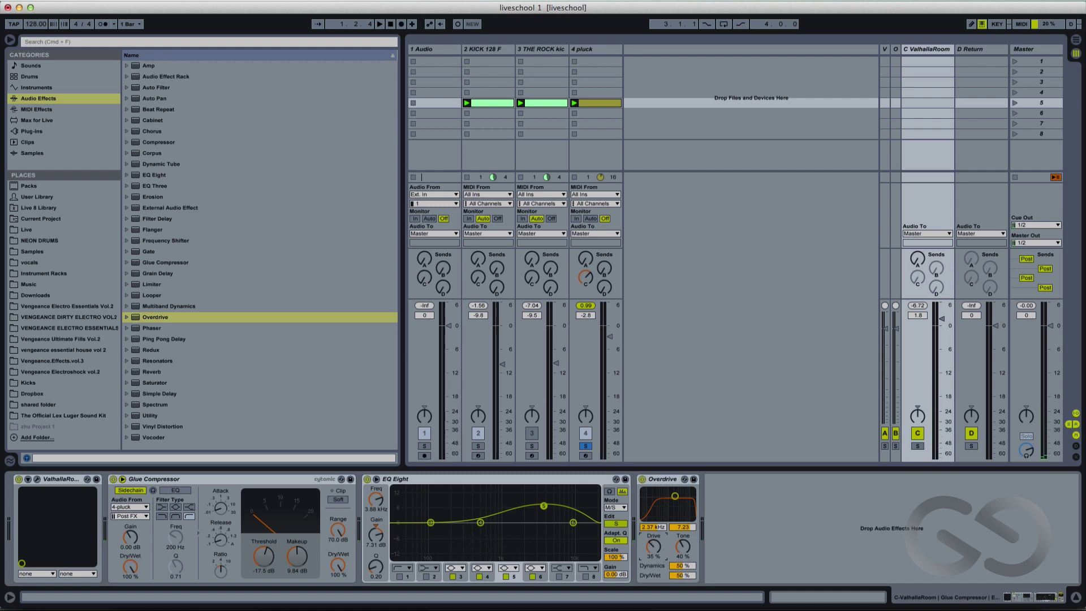
pyautogui.press('space')
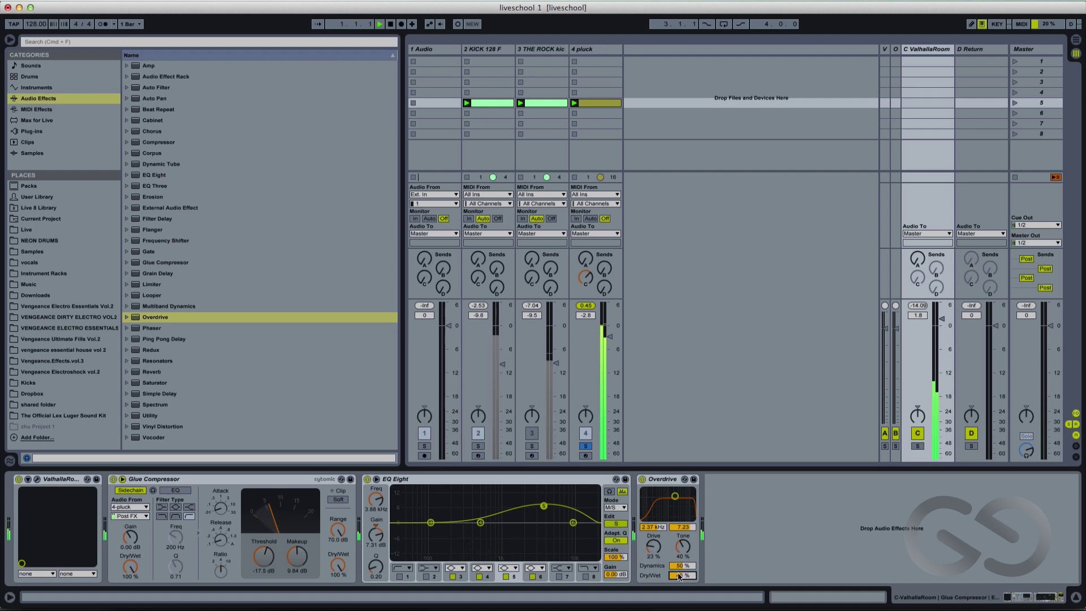
# Lower the Overdrive's filter frequency to about 685 Hz with dry/wet at 34%, and compare the sound with the Overdrive bypassed.
pyautogui.moveTo(675, 498); pyautogui.dragTo(665, 500)
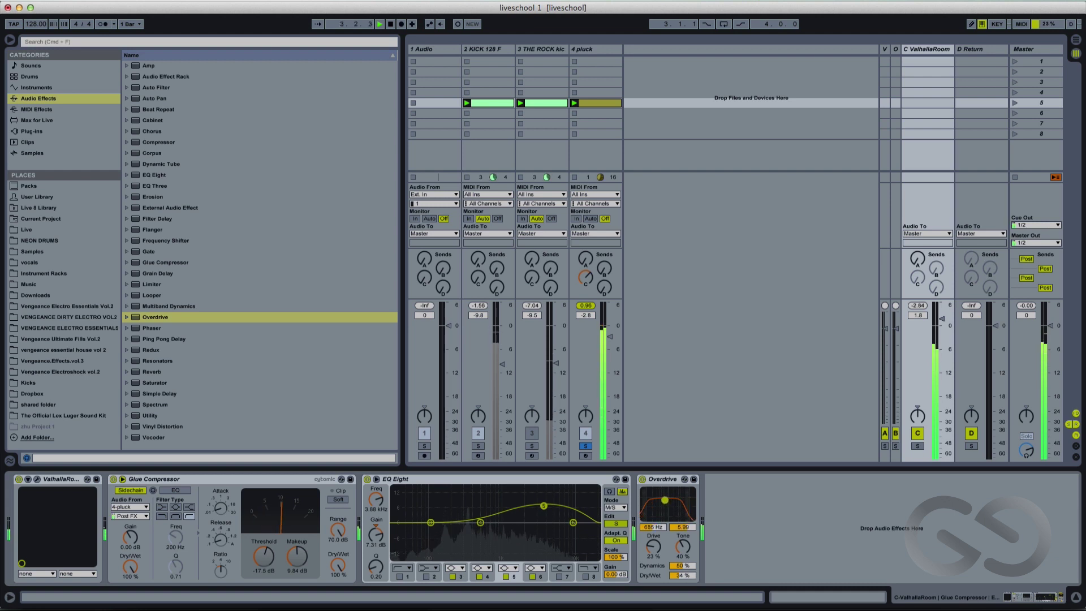
pyautogui.click(642, 480)
pyautogui.click(643, 479)
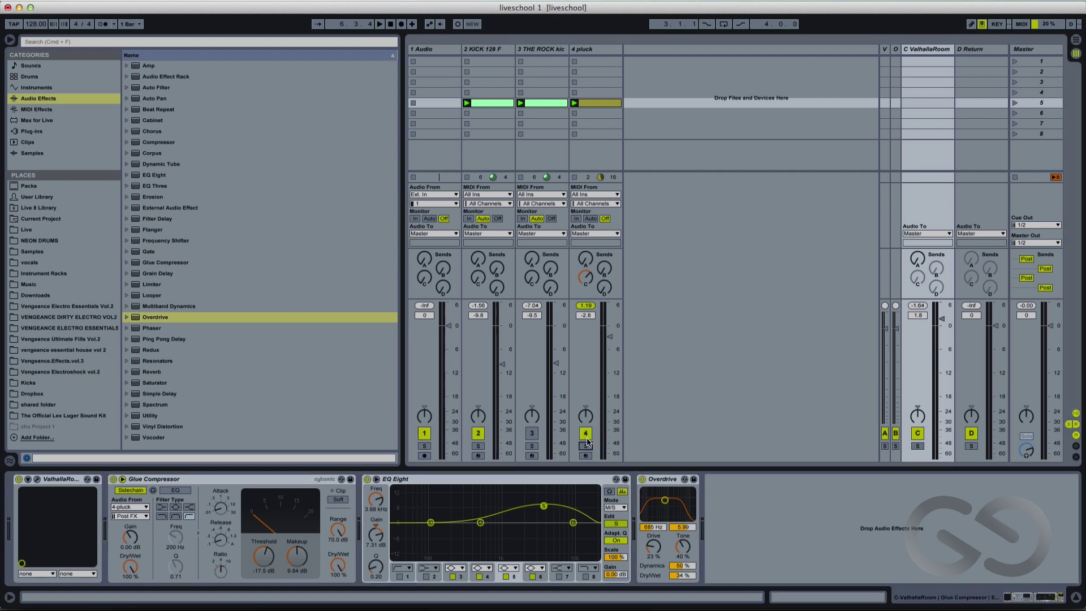
# Lower the pluck track's volume to -5.1 dB while the mix plays.
pyautogui.press('space')
pyautogui.click(609, 339)
pyautogui.moveTo(609, 340); pyautogui.dragTo(609, 348)
pyautogui.press('space')
# Add a second Glue Compressor after the Overdrive on return C and sidechain it to the 3-THE ROCK kick track.
pyautogui.moveTo(151, 263); pyautogui.dragTo(475, 307)
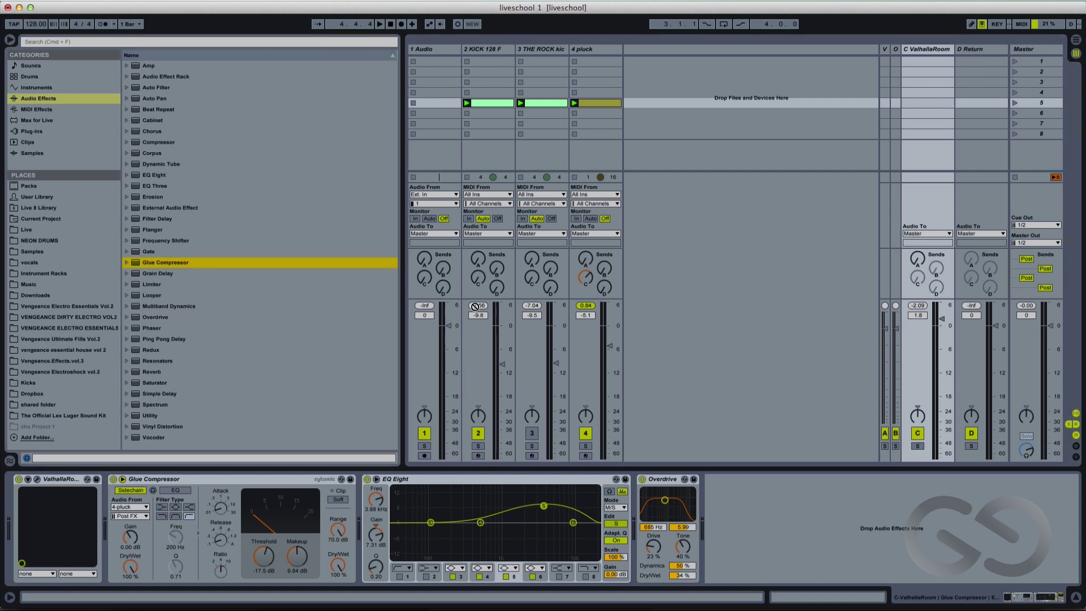
pyautogui.moveTo(703, 508); pyautogui.dragTo(703, 508)
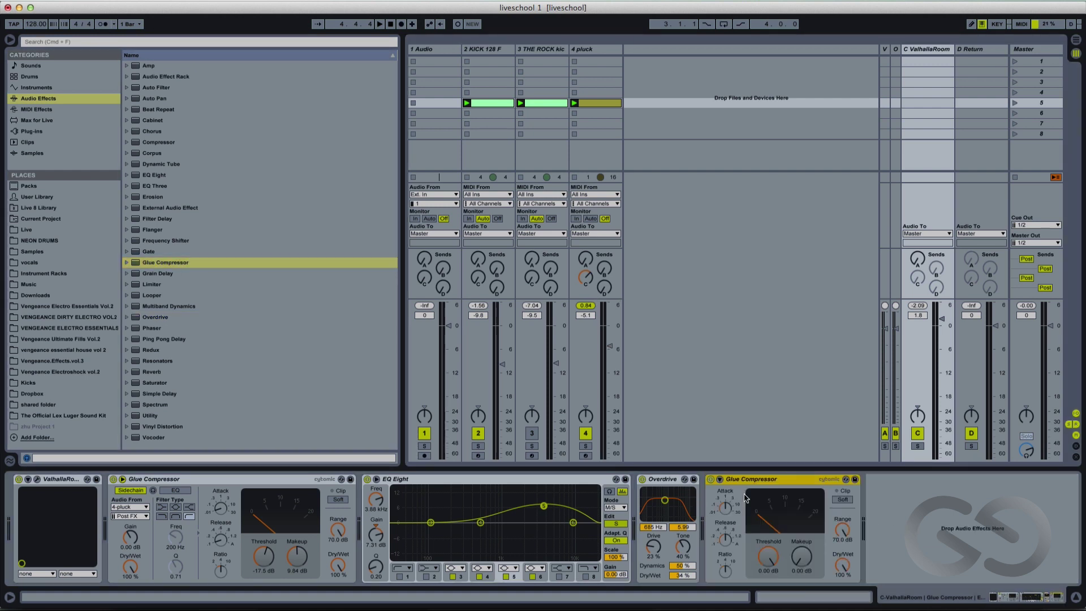
pyautogui.click(720, 480)
pyautogui.click(727, 490)
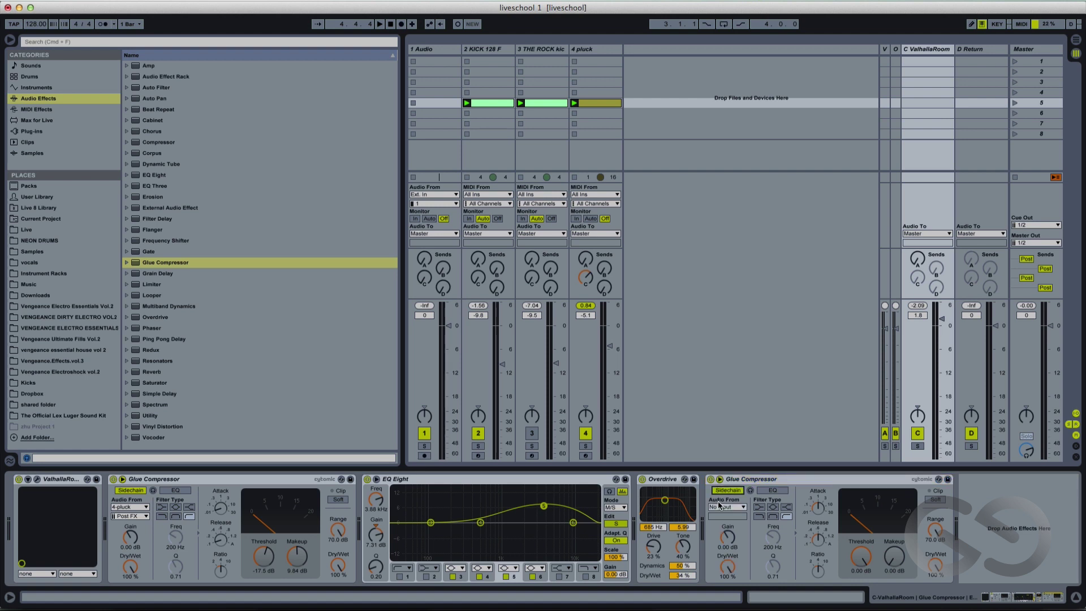
pyautogui.click(722, 507)
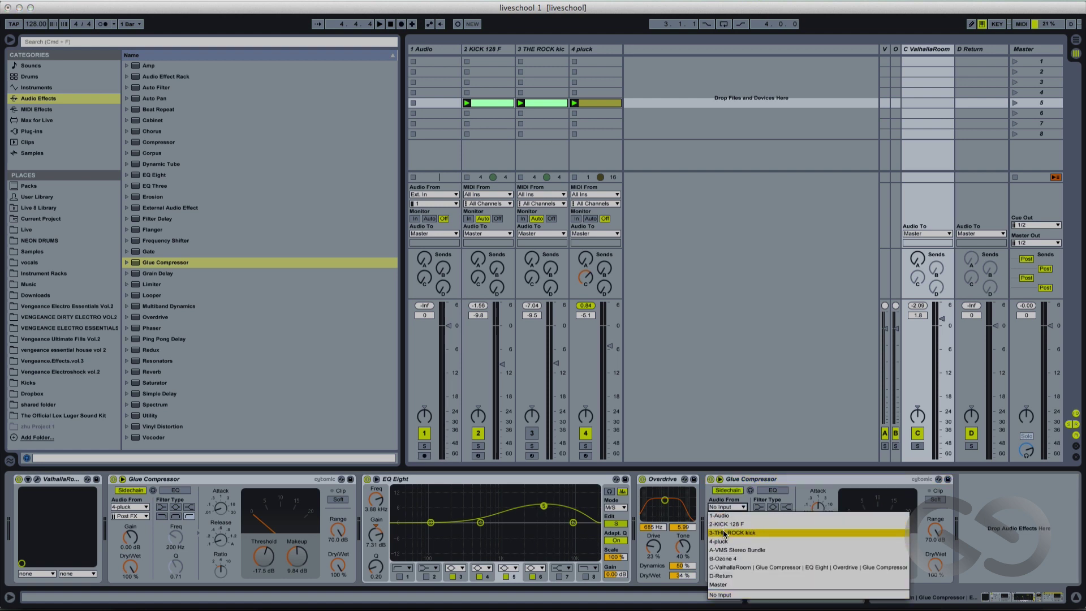
pyautogui.press('Escape')
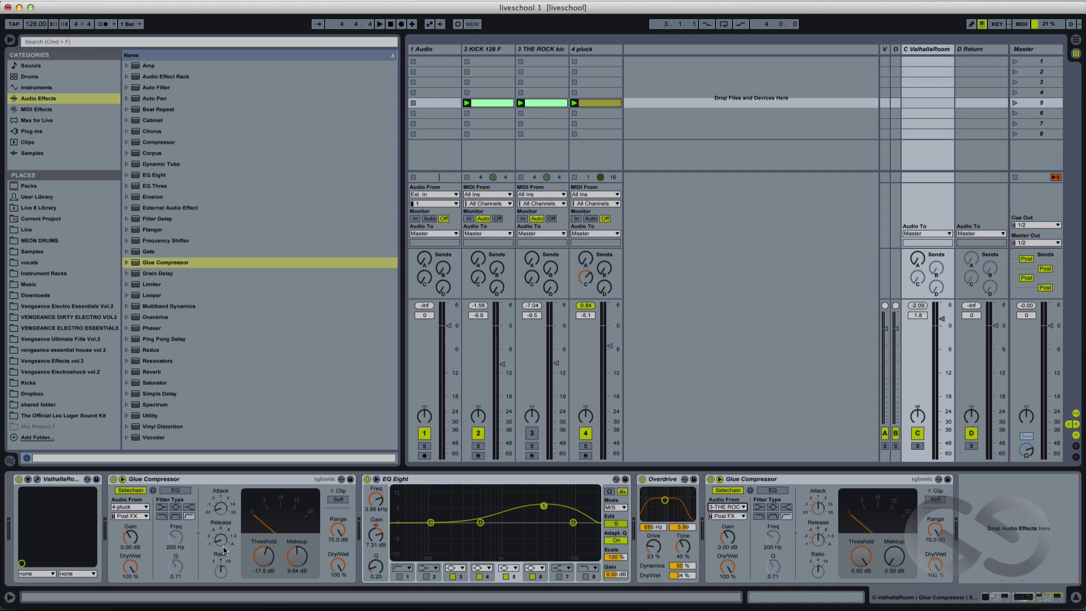
# Set the second Glue Compressor's threshold to about -20.6 dB and its makeup to about 3 dB during playback.
pyautogui.click(230, 476)
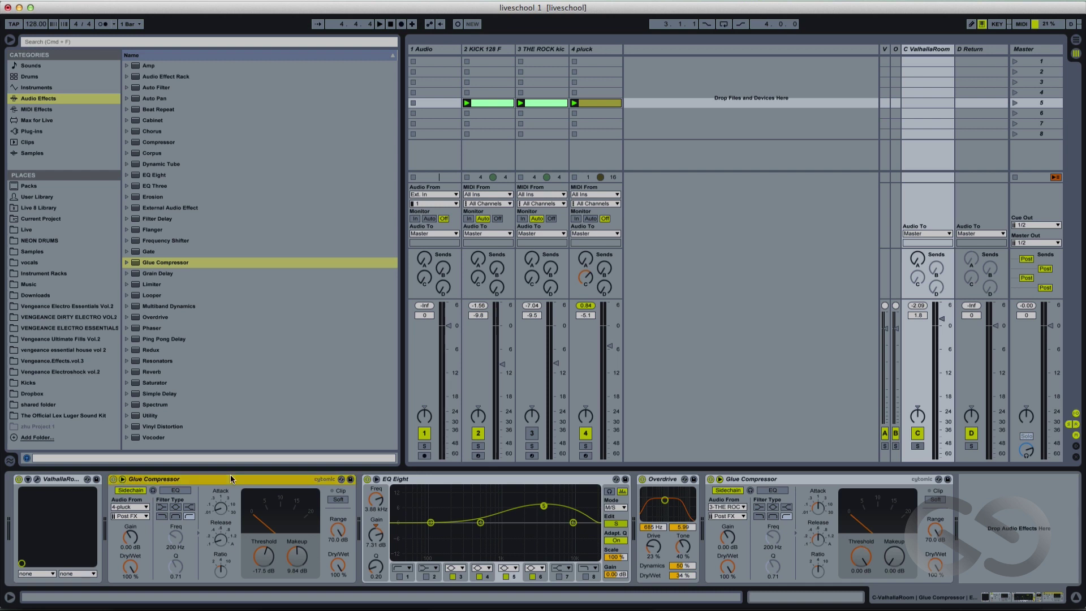
pyautogui.click(735, 480)
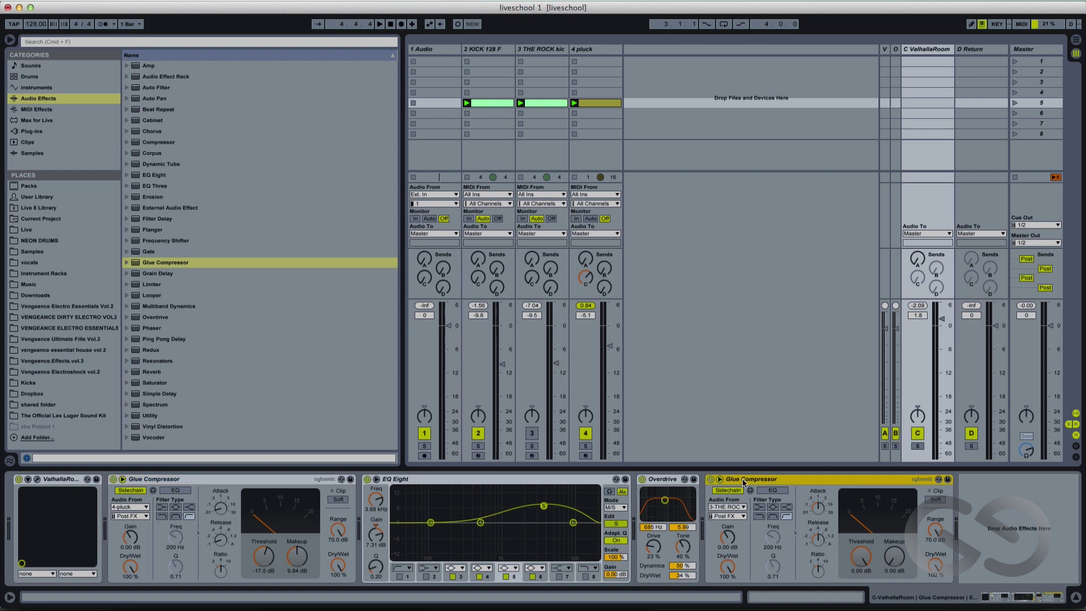
pyautogui.press('space')
pyautogui.moveTo(864, 557); pyautogui.dragTo(864, 603)
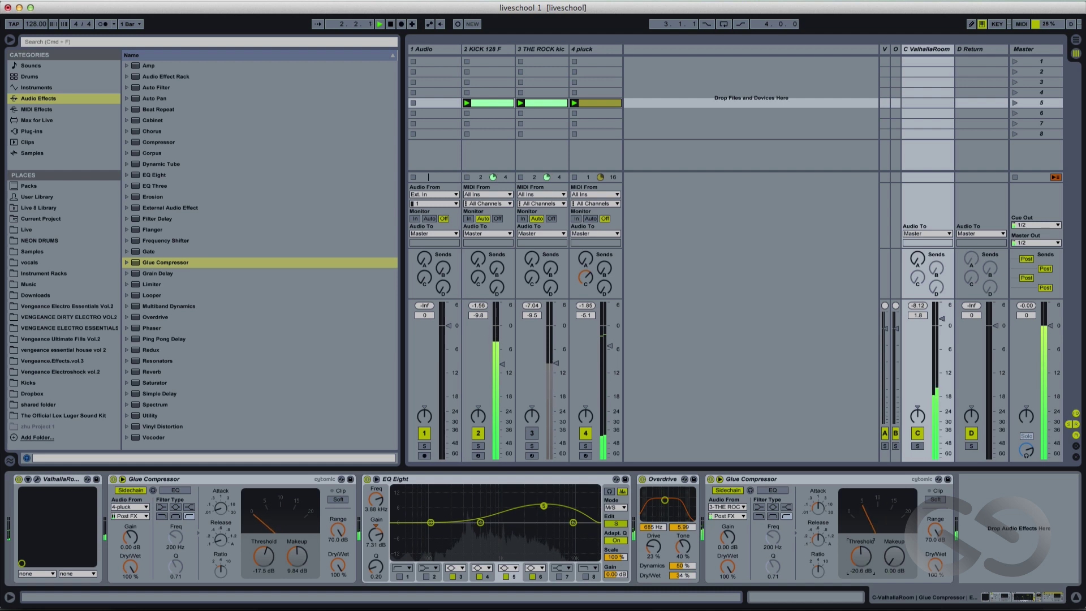
pyautogui.moveTo(894, 557)
pyautogui.mouseDown()
pyautogui.moveTo(895, 533)
pyautogui.moveTo(895, 552)
pyautogui.mouseUp()
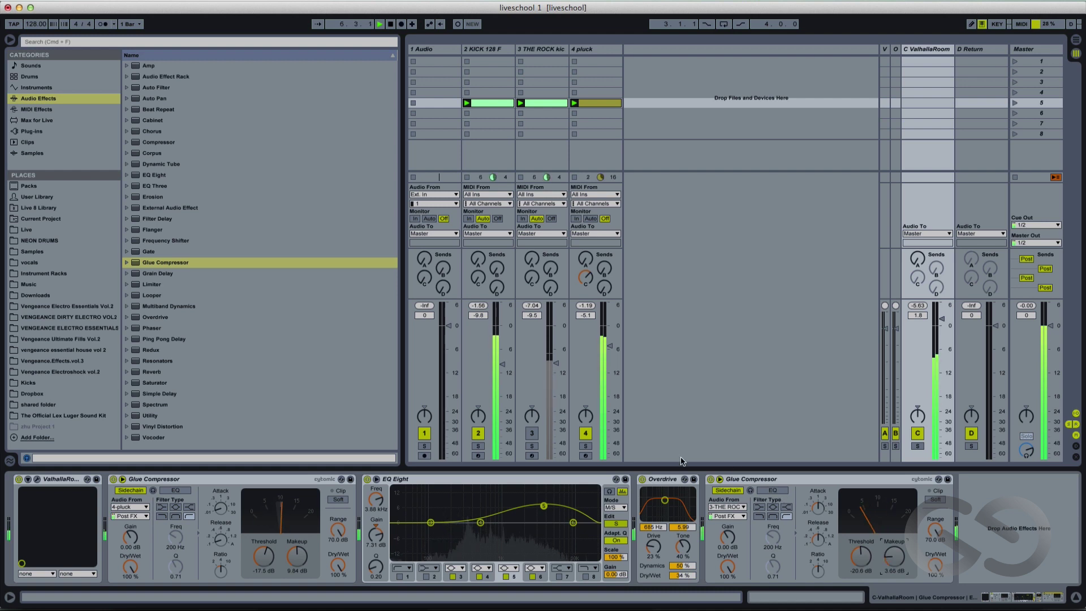